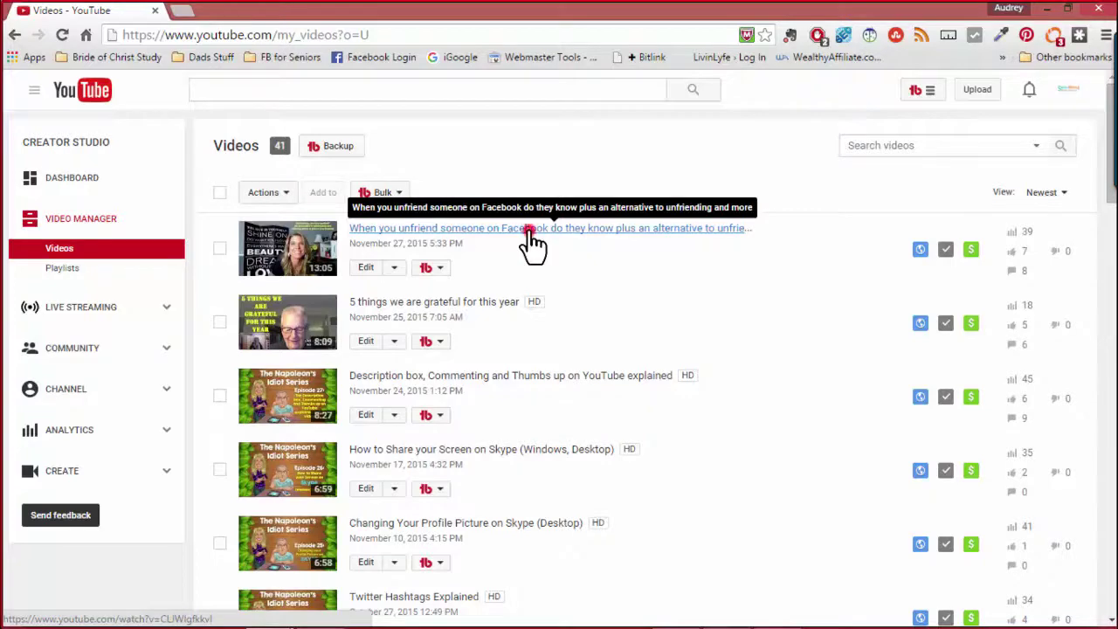
Open the 'When you unfriend someone on Facebook' watch page and copy its web address.
click(530, 233)
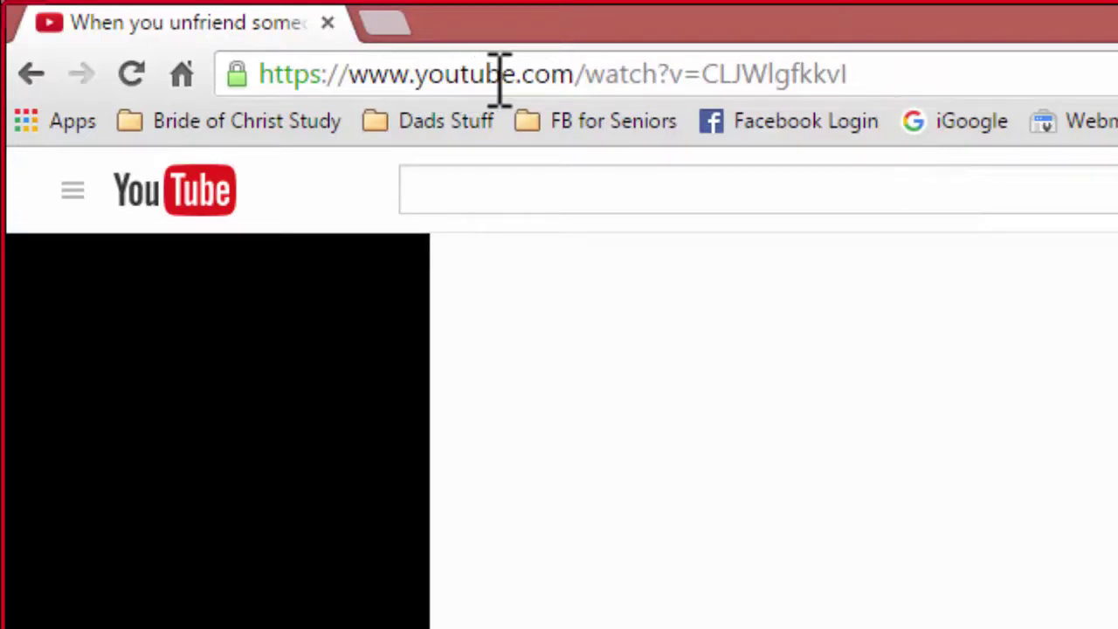
key(F5)
click(874, 74)
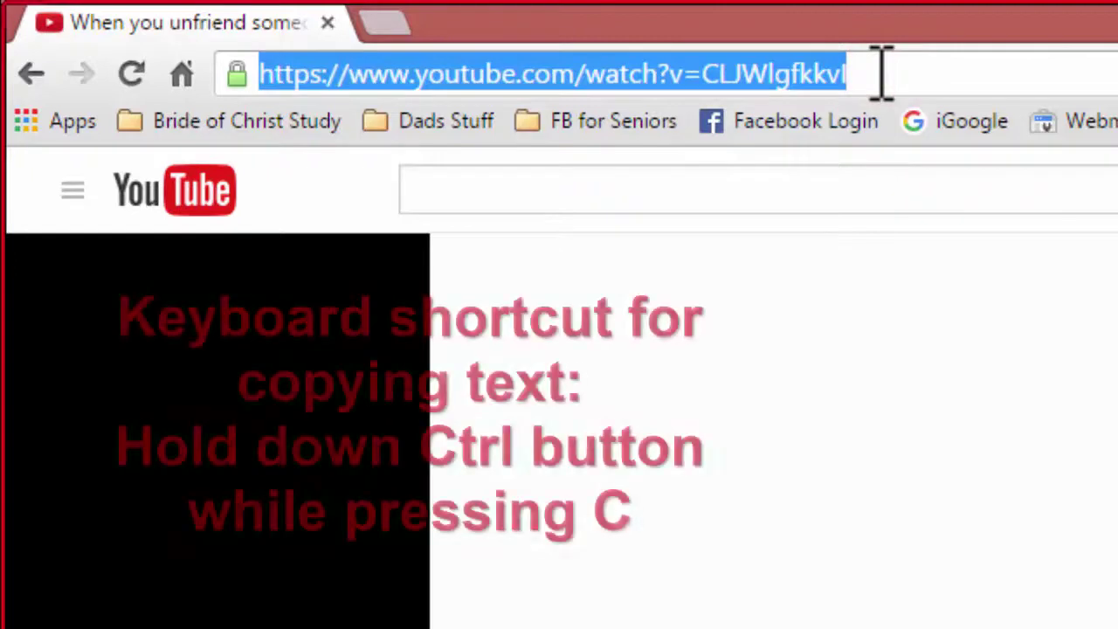
right_click(762, 87)
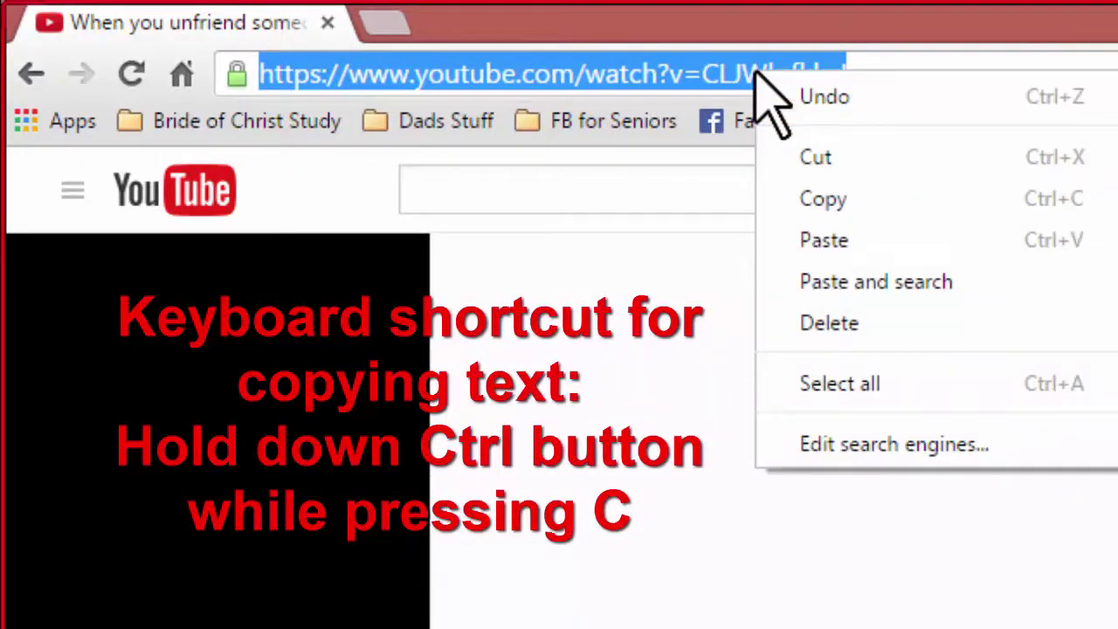
click(845, 201)
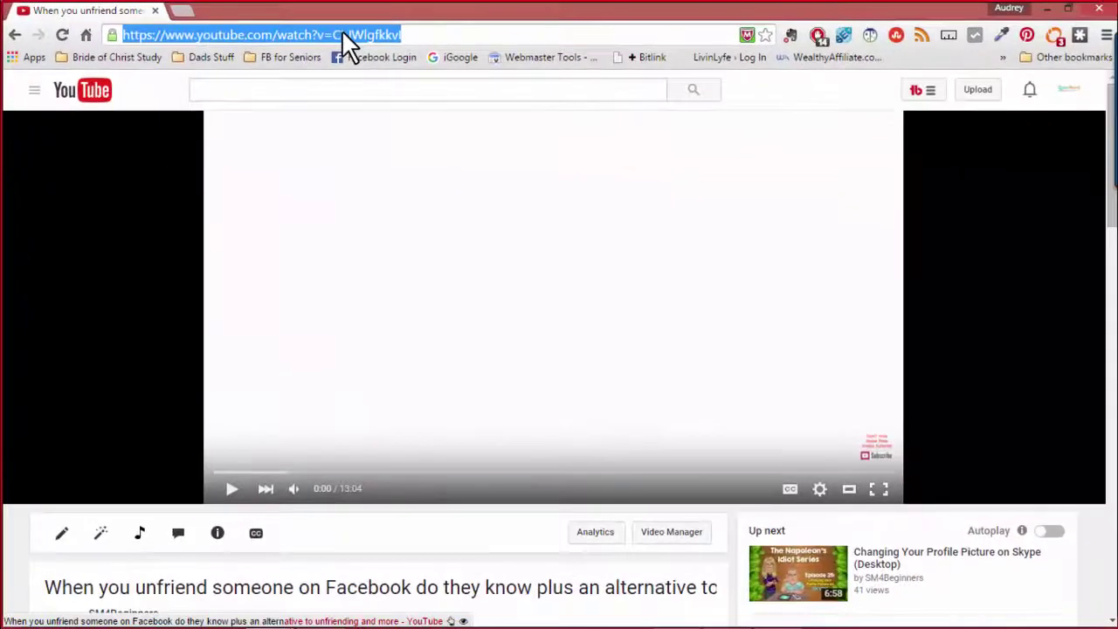
scroll(439, 547, down, 2)
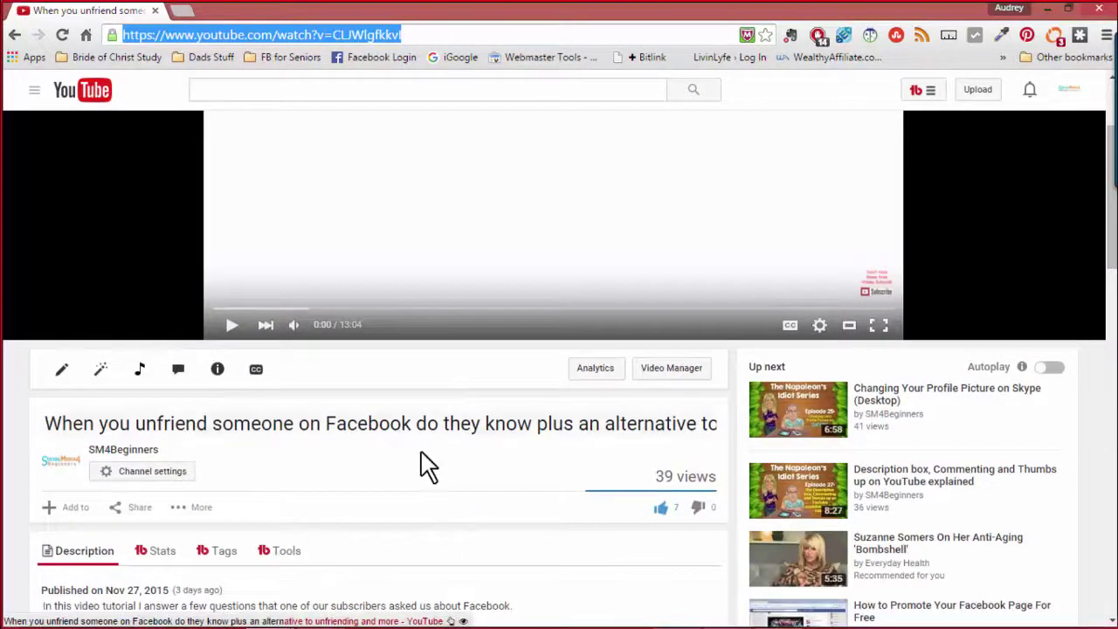
scroll(436, 476, up, 2)
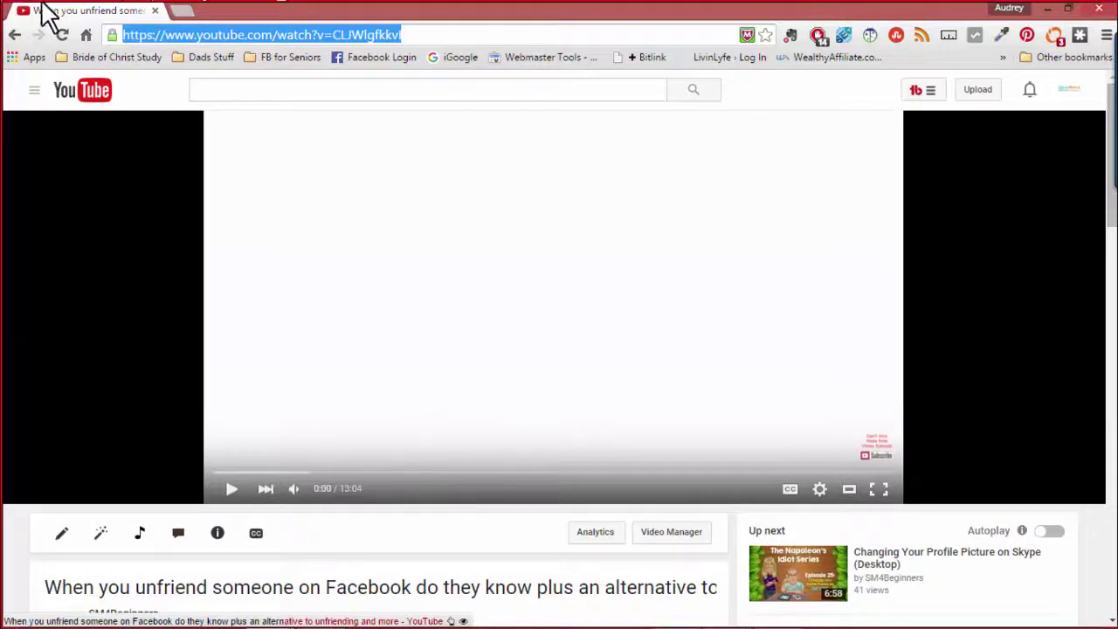
Go back to Video Manager and page through to page 2, ending at 'Who is Napoleon's Idiot?'.
click(14, 35)
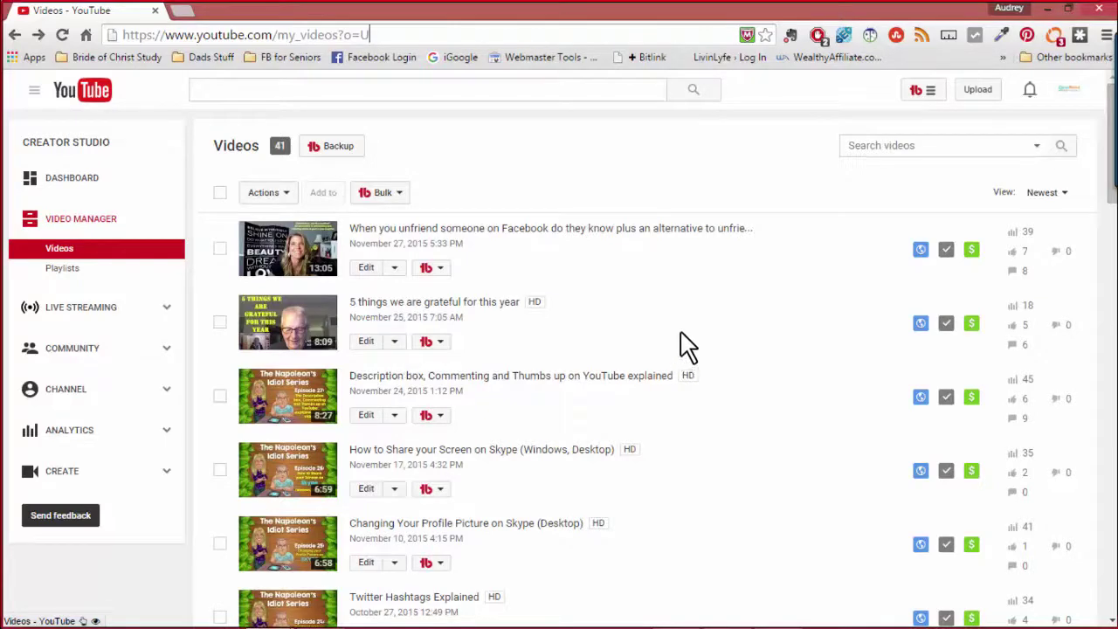
scroll(689, 350, down, 20)
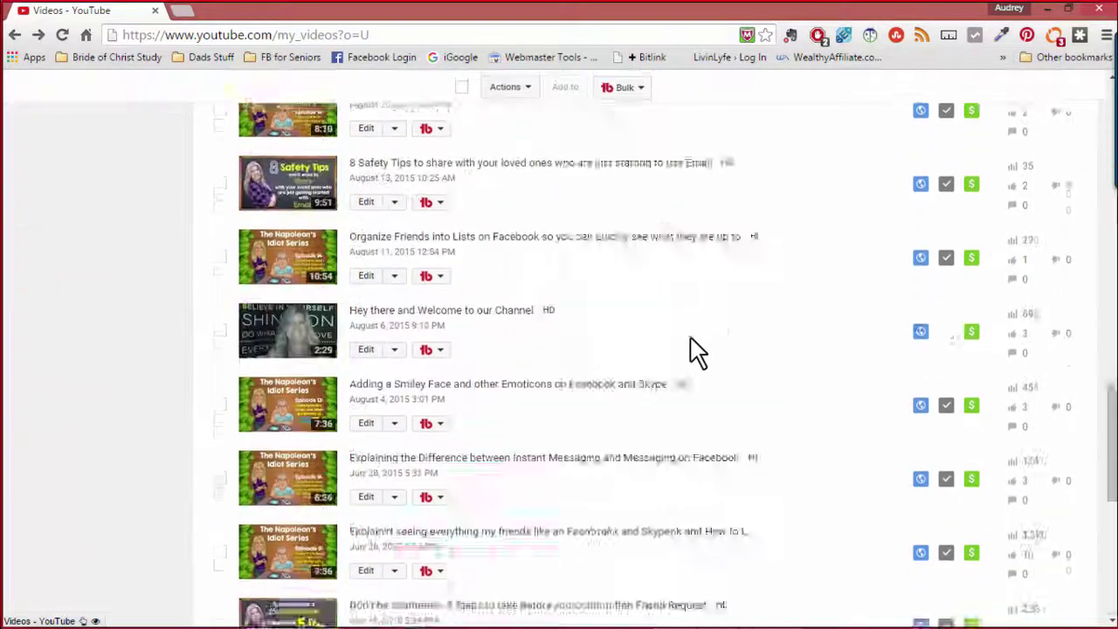
click(285, 451)
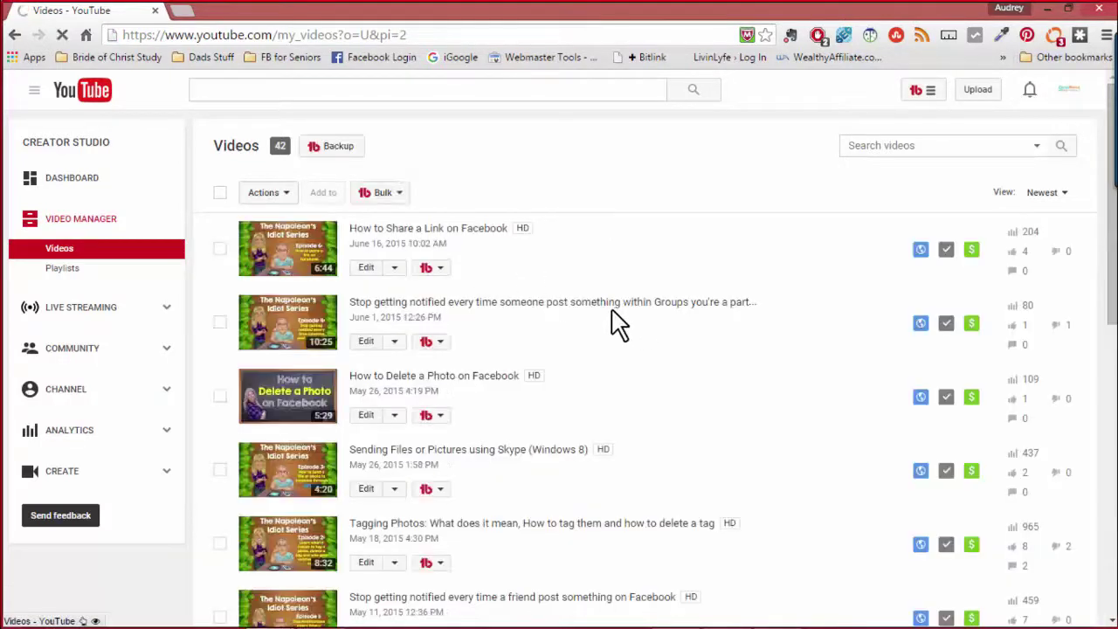
scroll(616, 323, down, 5)
scroll(616, 323, down, 2)
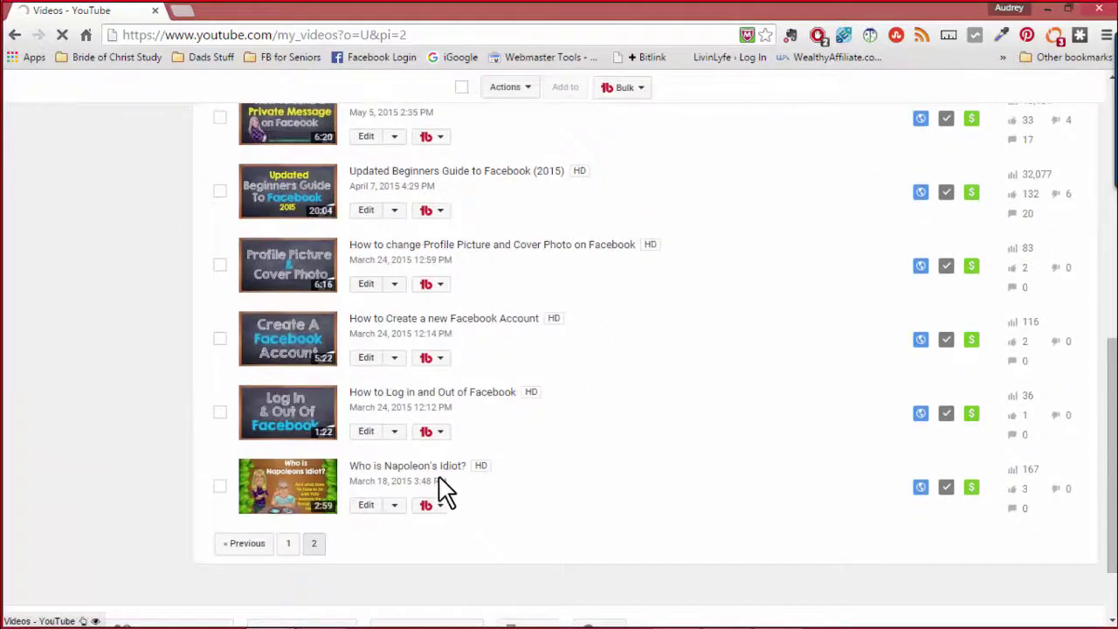
Paste the unfriending-video link on a new line of the 'Who is Napoleon's Idiot?' description and save.
click(366, 506)
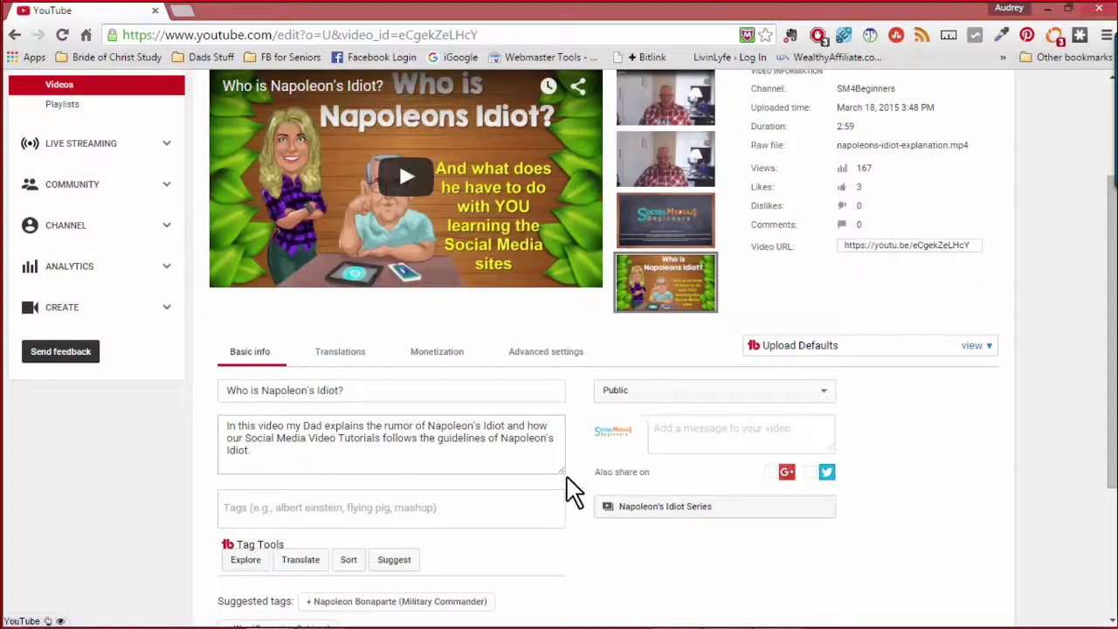
drag(562, 470, 606, 592)
click(234, 475)
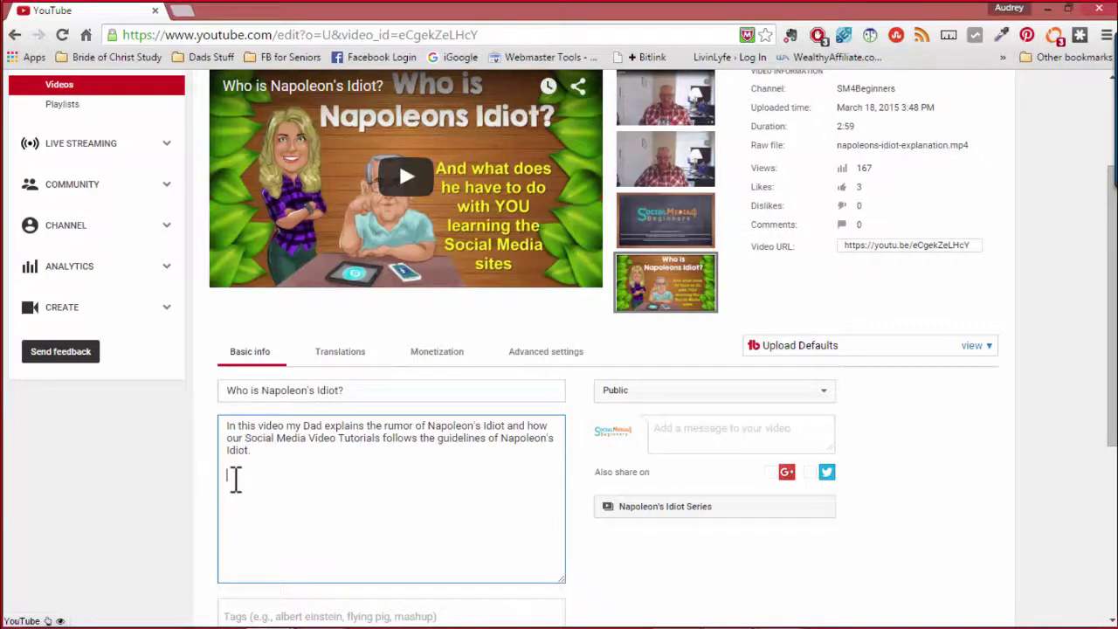
right_click(234, 473)
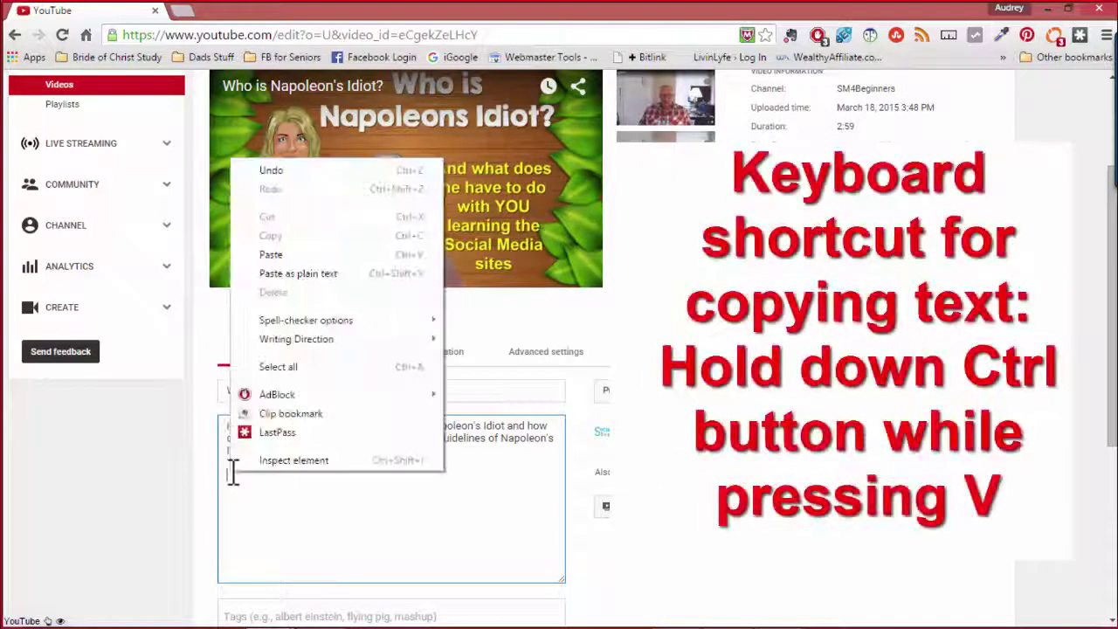
click(271, 254)
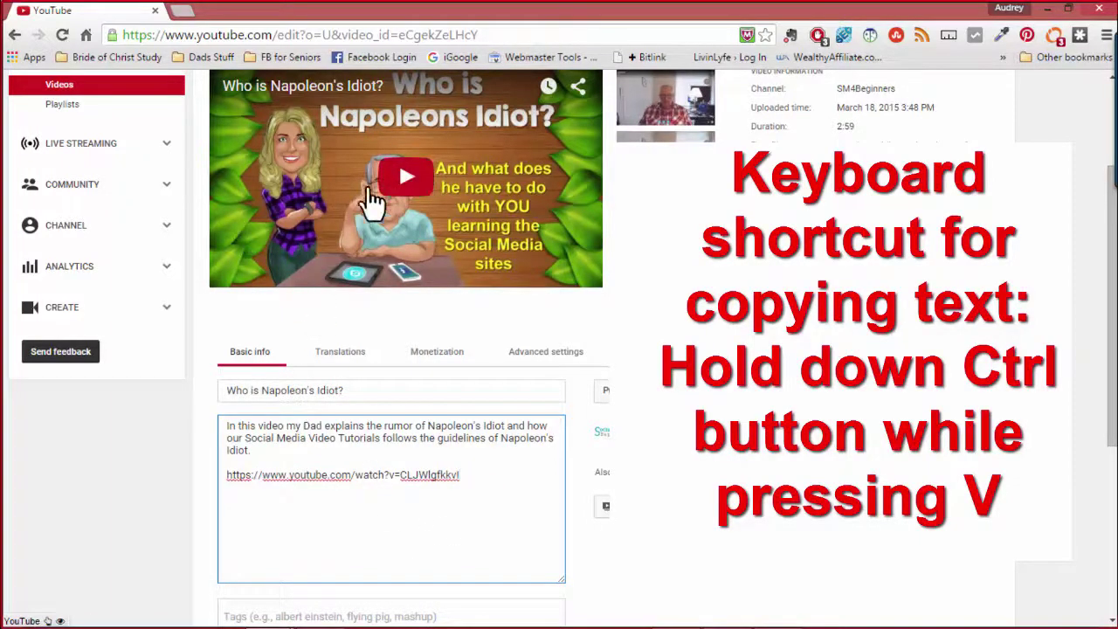
scroll(337, 337, up, 2)
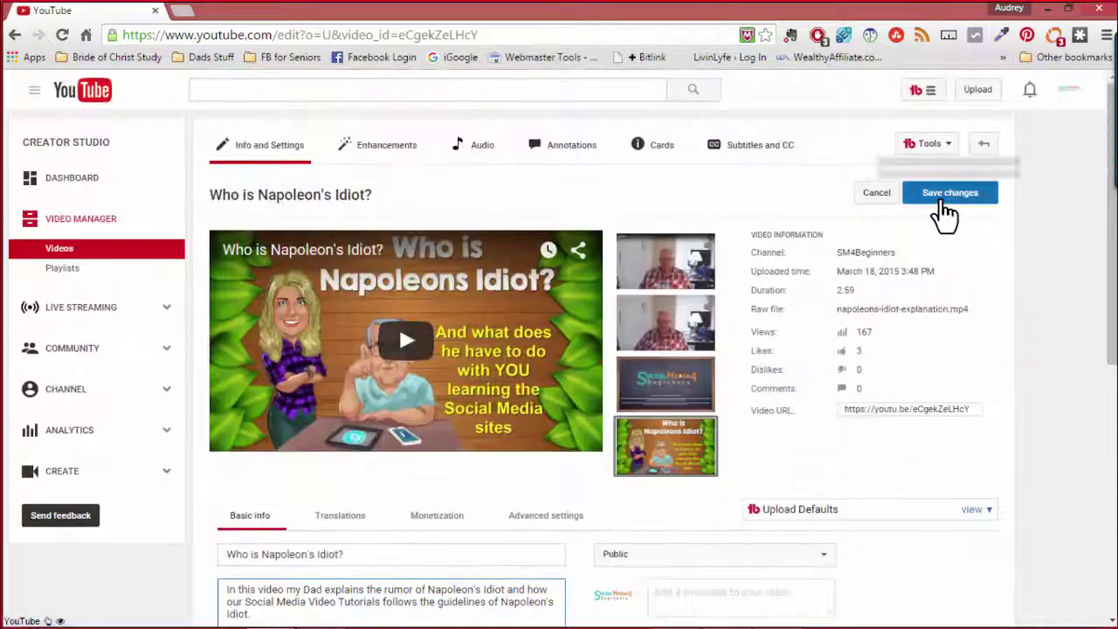
click(941, 203)
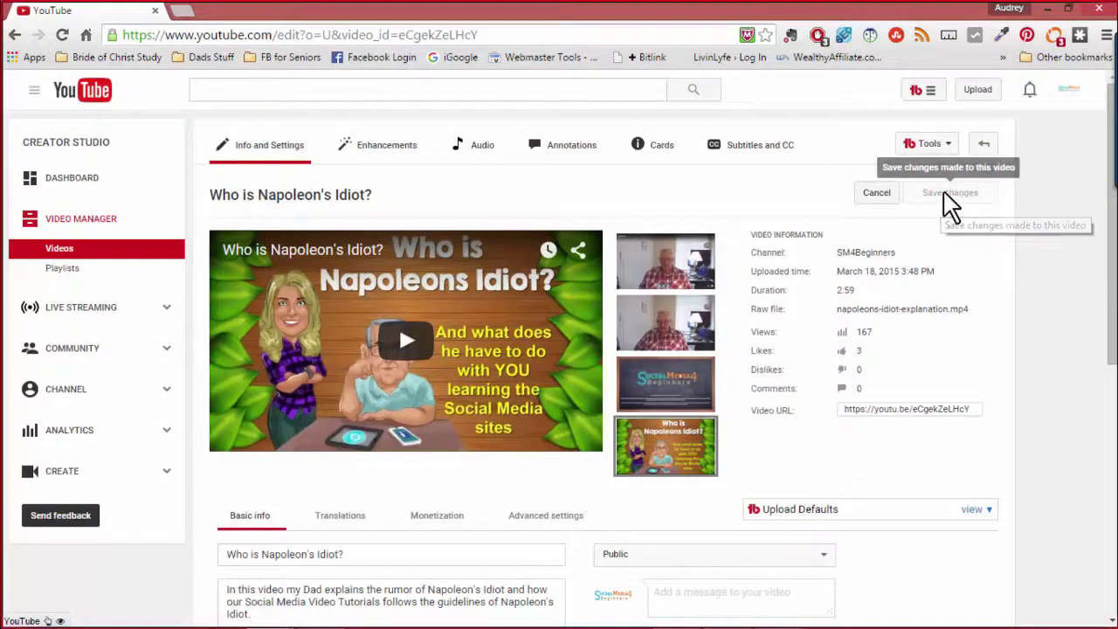
On the Napoleon's Idiot watch page, expand the description and follow the pasted unfriending-video link.
click(294, 207)
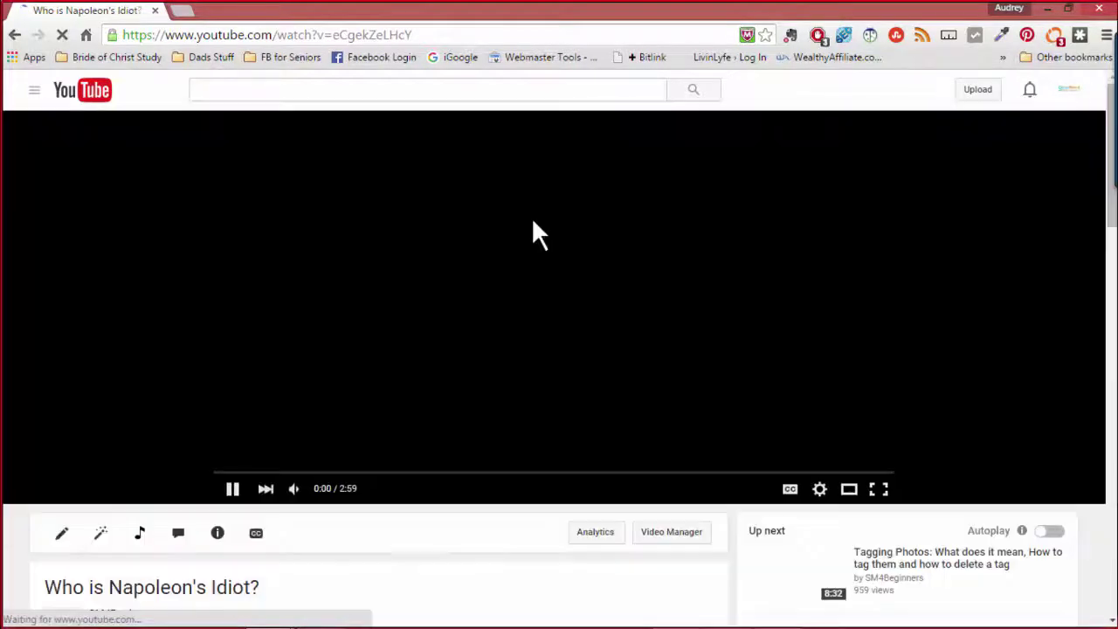
click(234, 491)
scroll(524, 542, down, 4)
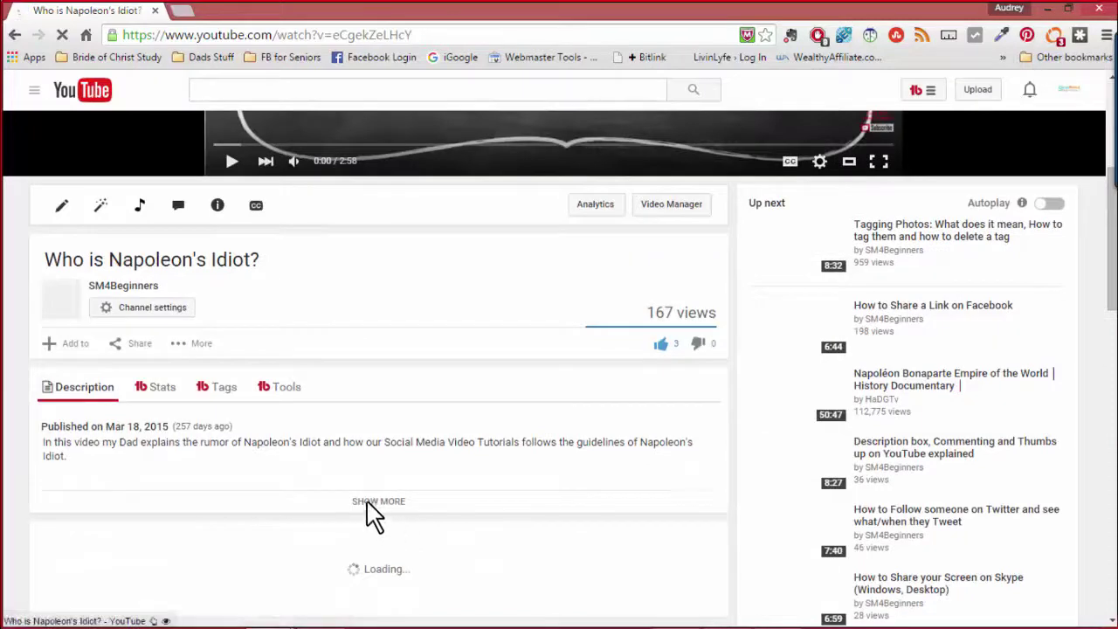
click(378, 503)
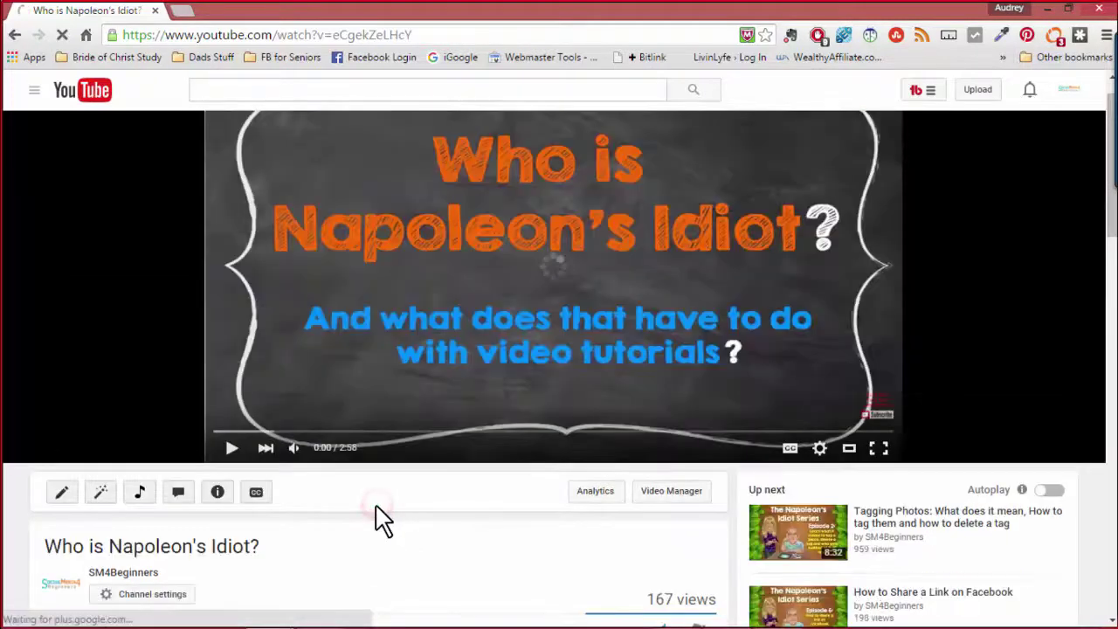
scroll(379, 517, down, 4)
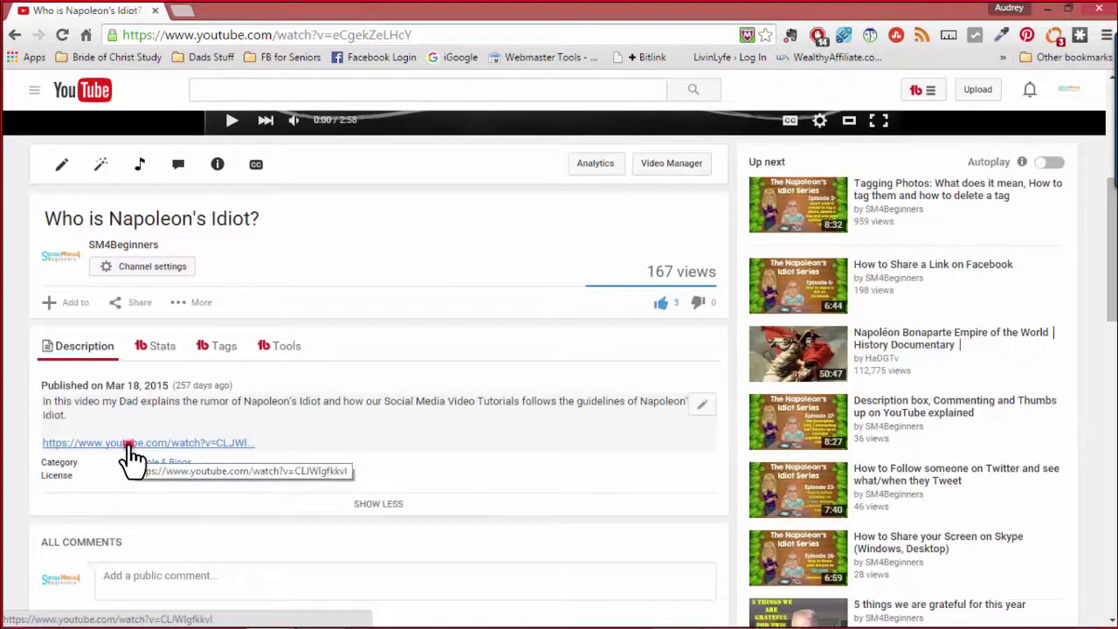
click(129, 446)
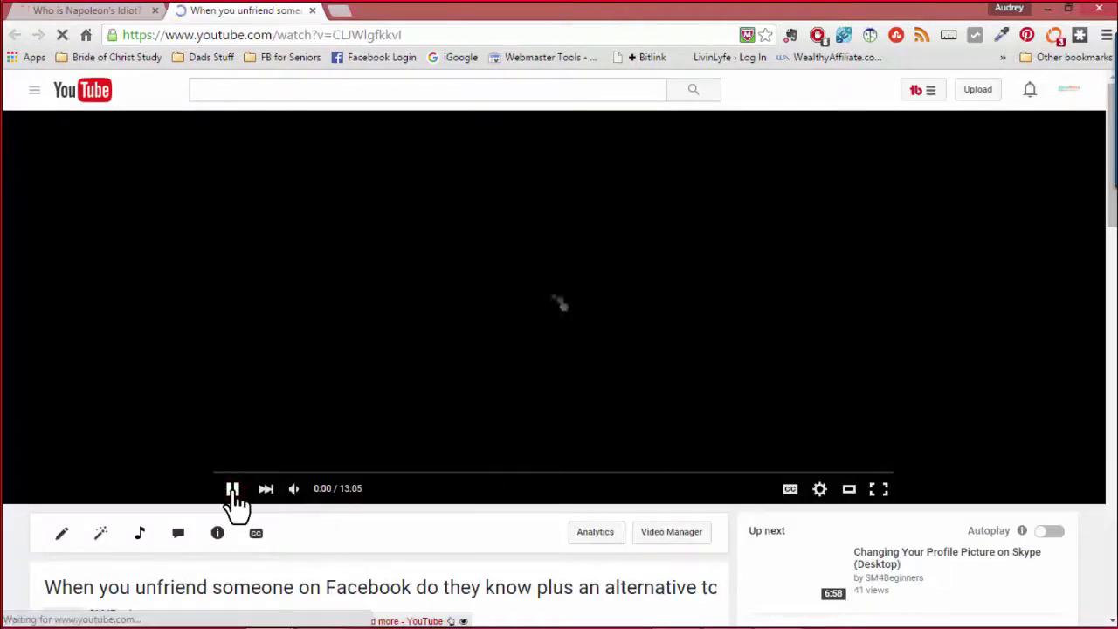
click(233, 491)
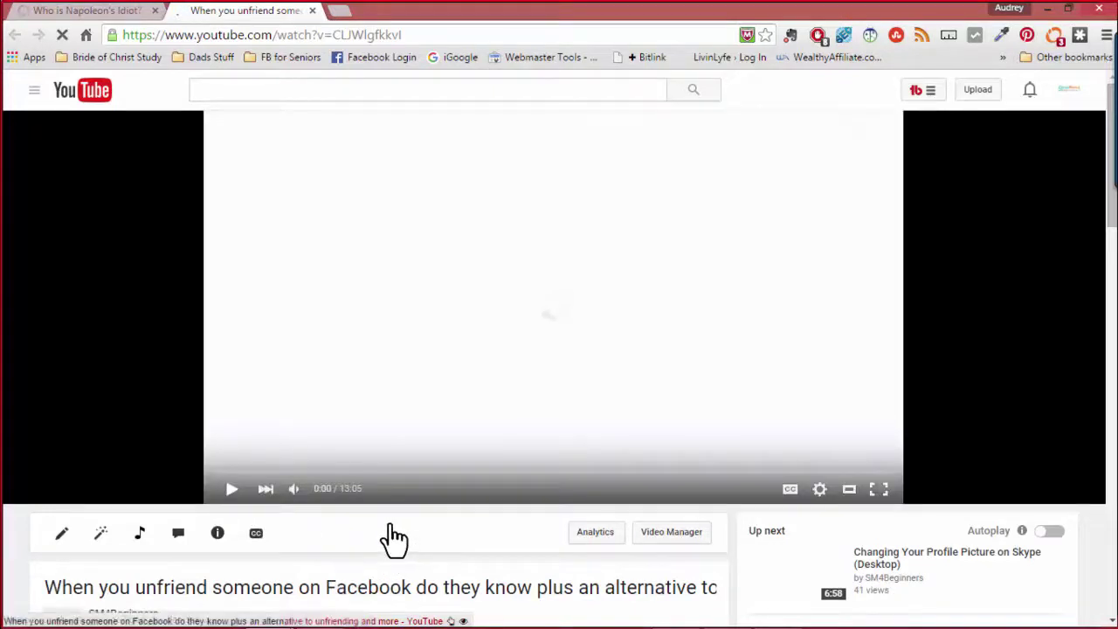
Load the socialmedia4beginners.com website in a new browser tab.
click(341, 11)
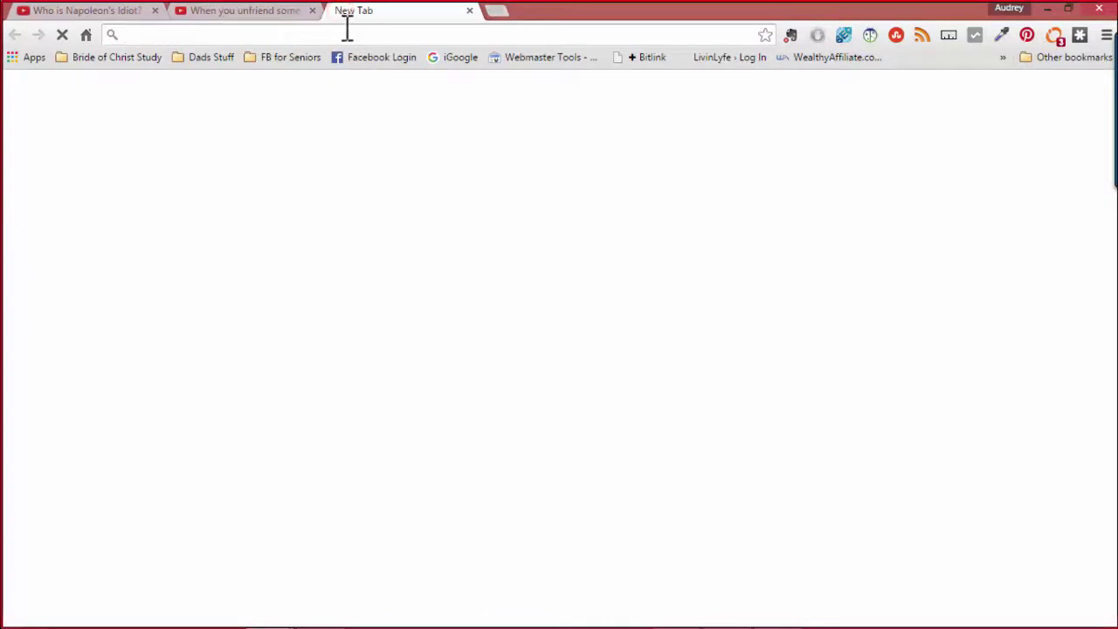
text(socialmedia4beginners.com)
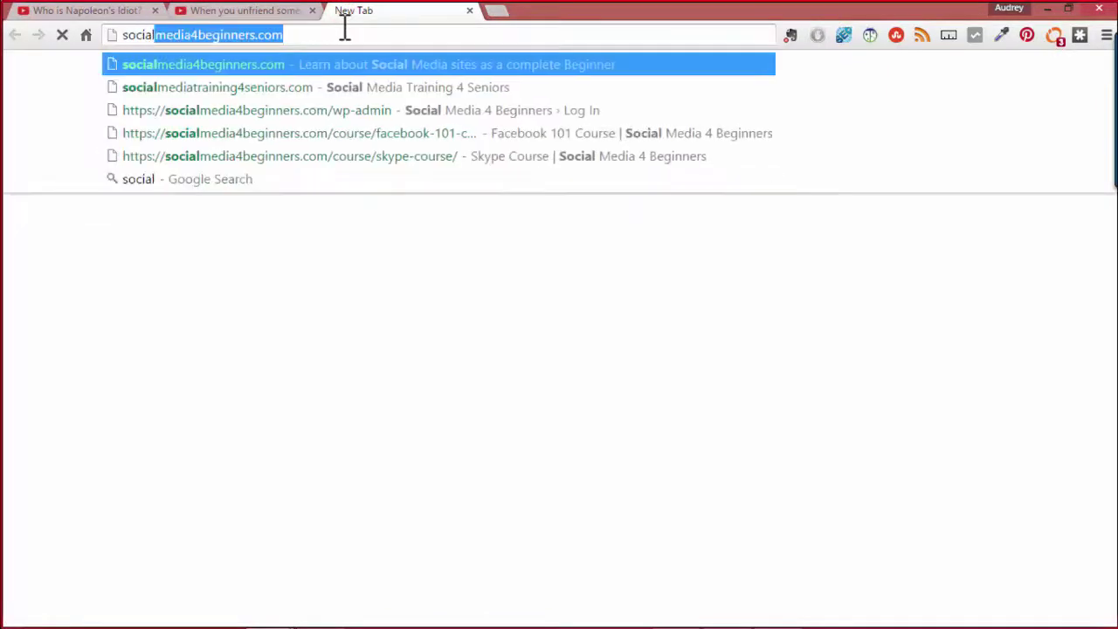
key(Return)
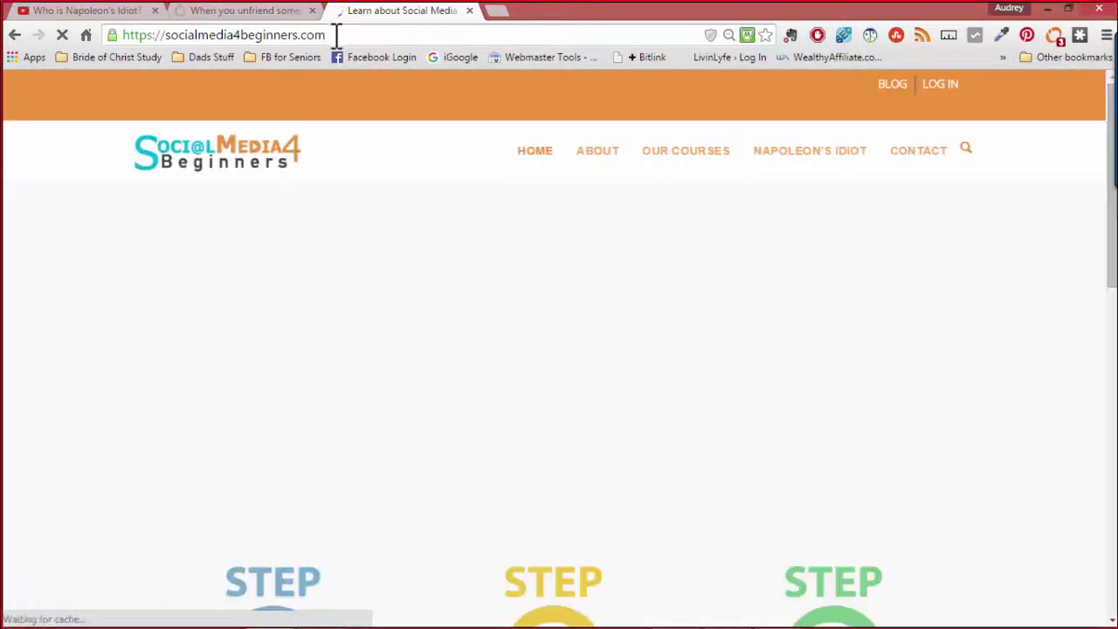
Copy the socialmedia4beginners.com address and return to the YouTube video tab.
click(336, 34)
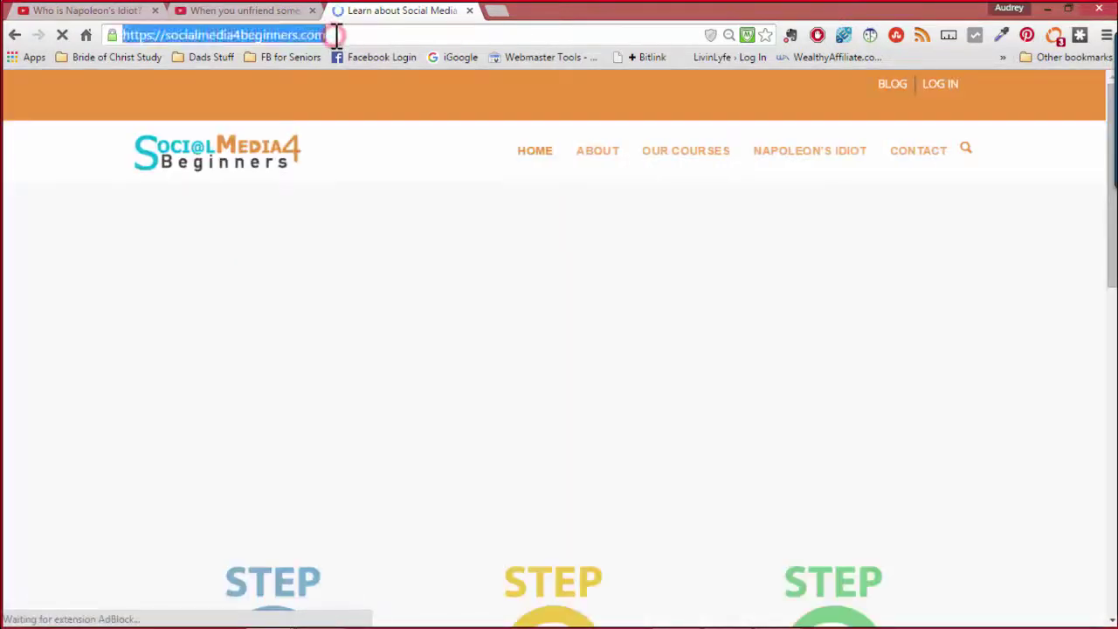
right_click(289, 33)
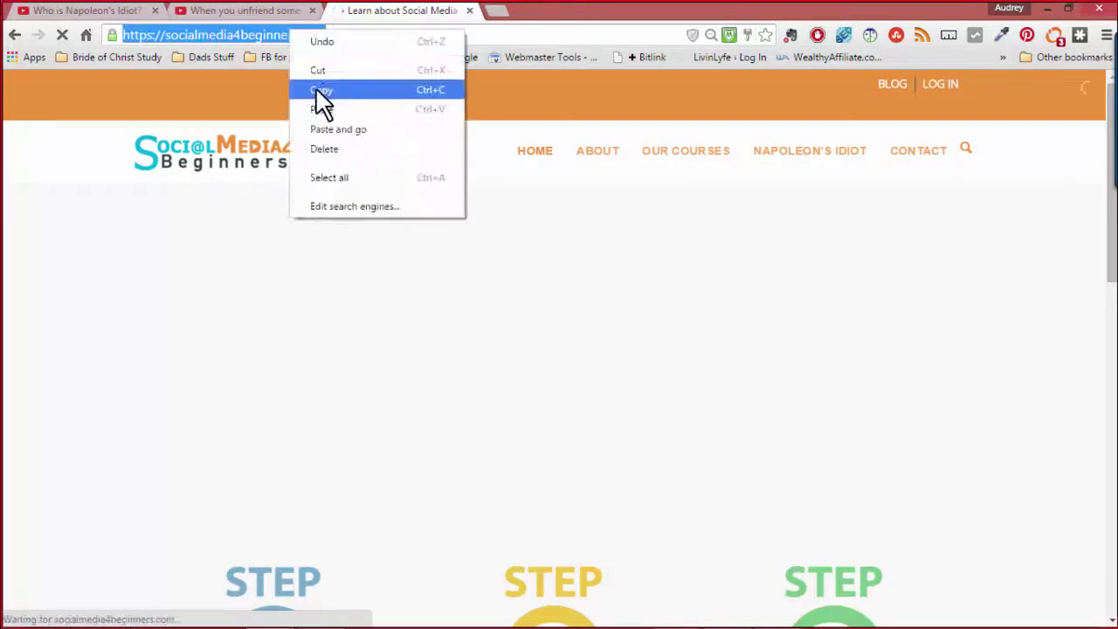
click(320, 91)
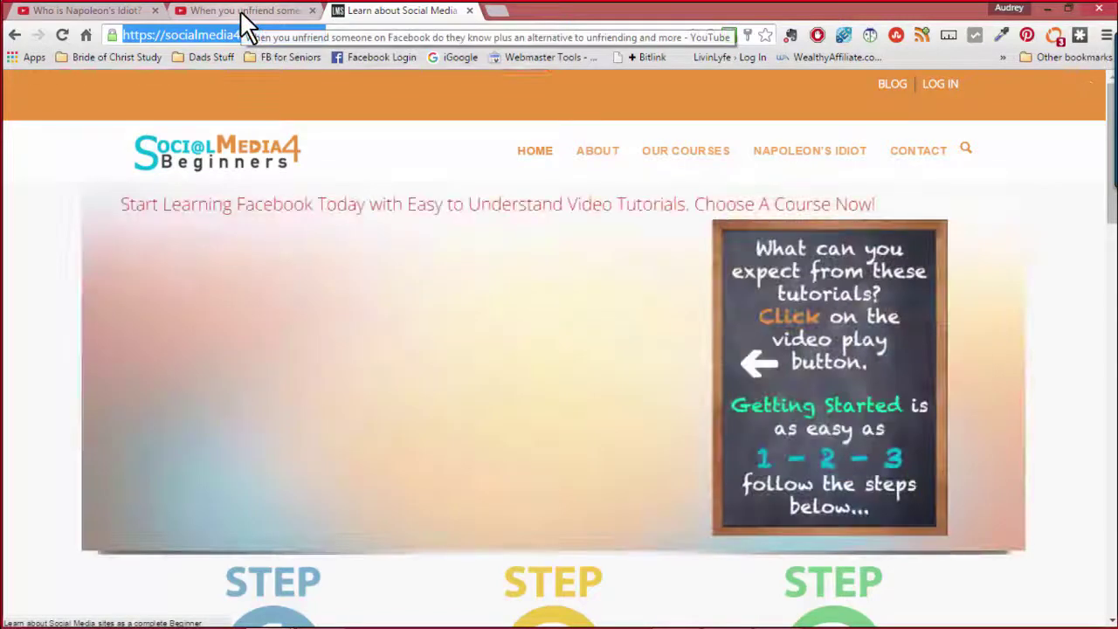
click(243, 12)
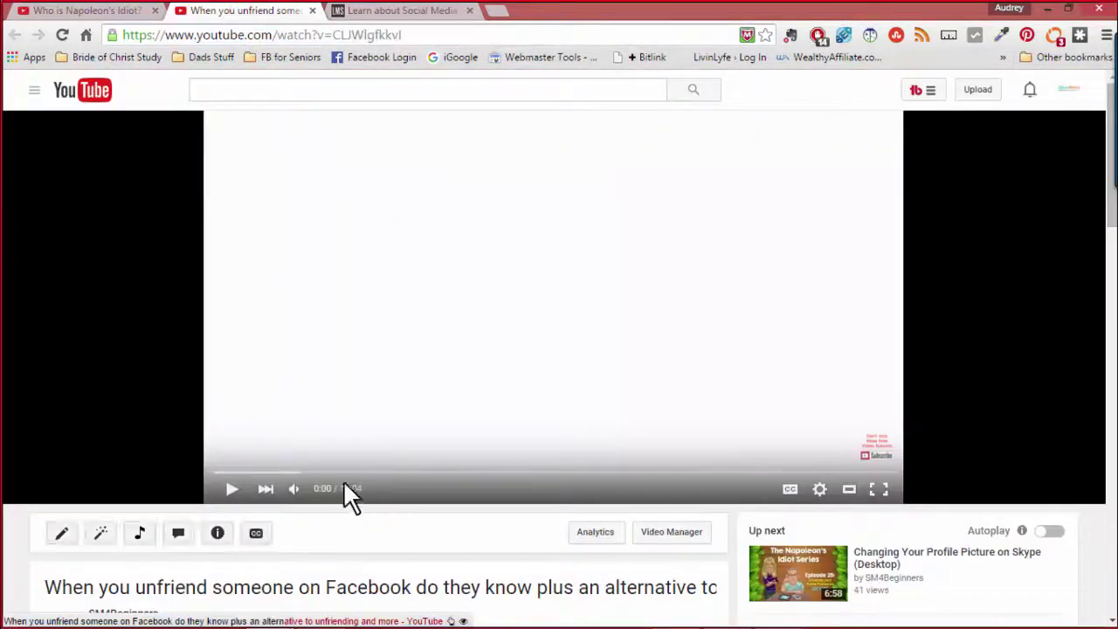
Open the unfriending video's description for inline editing and make the text box taller.
scroll(397, 529, down, 5)
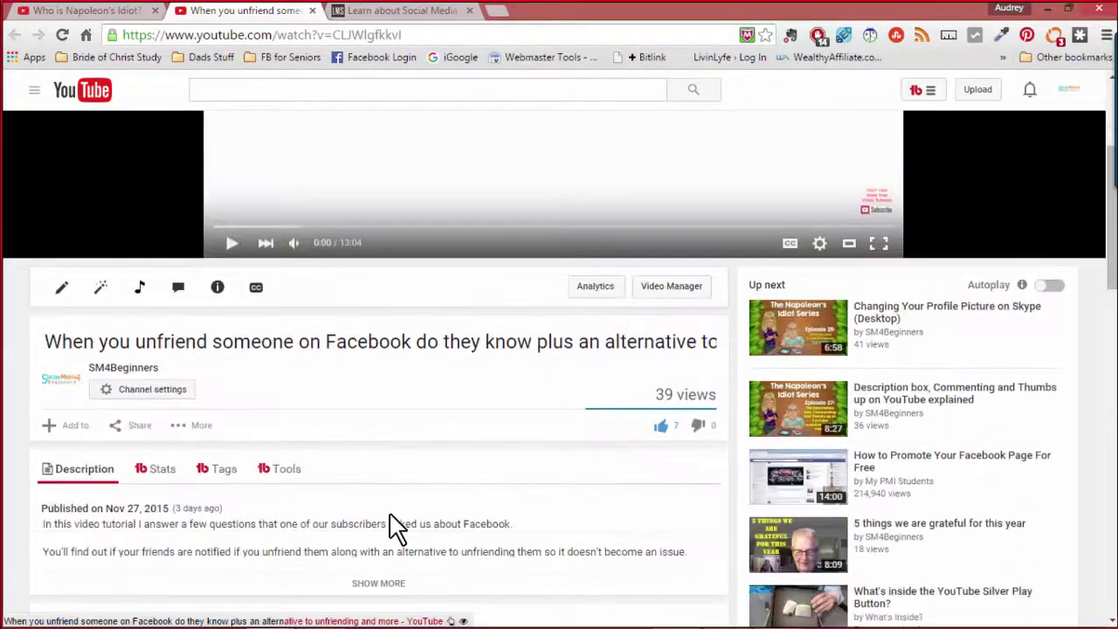
scroll(398, 528, down, 2)
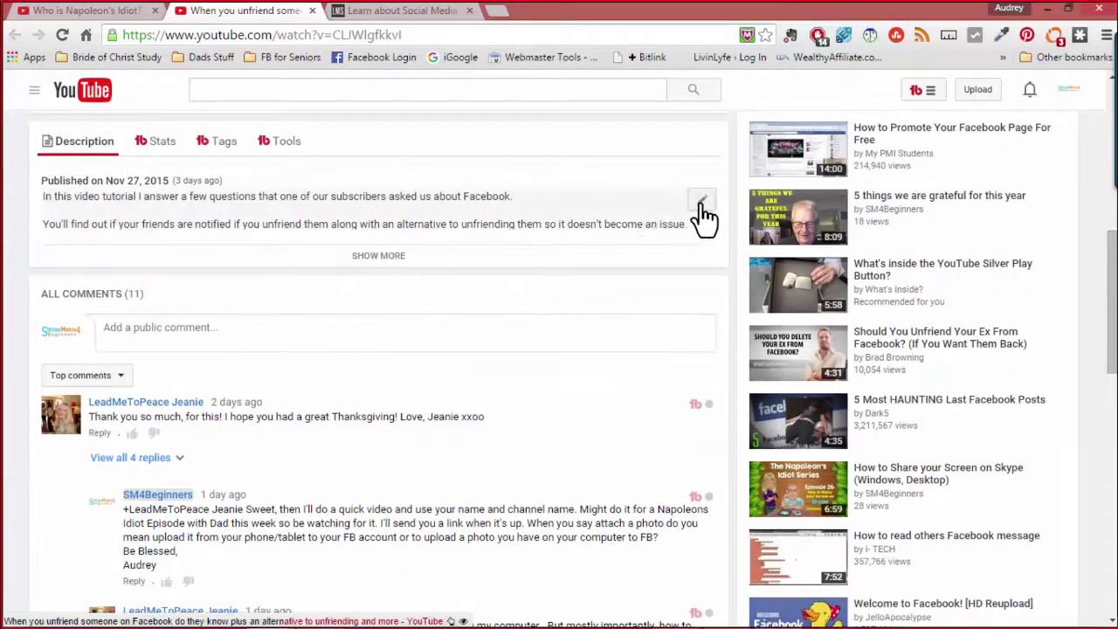
click(702, 205)
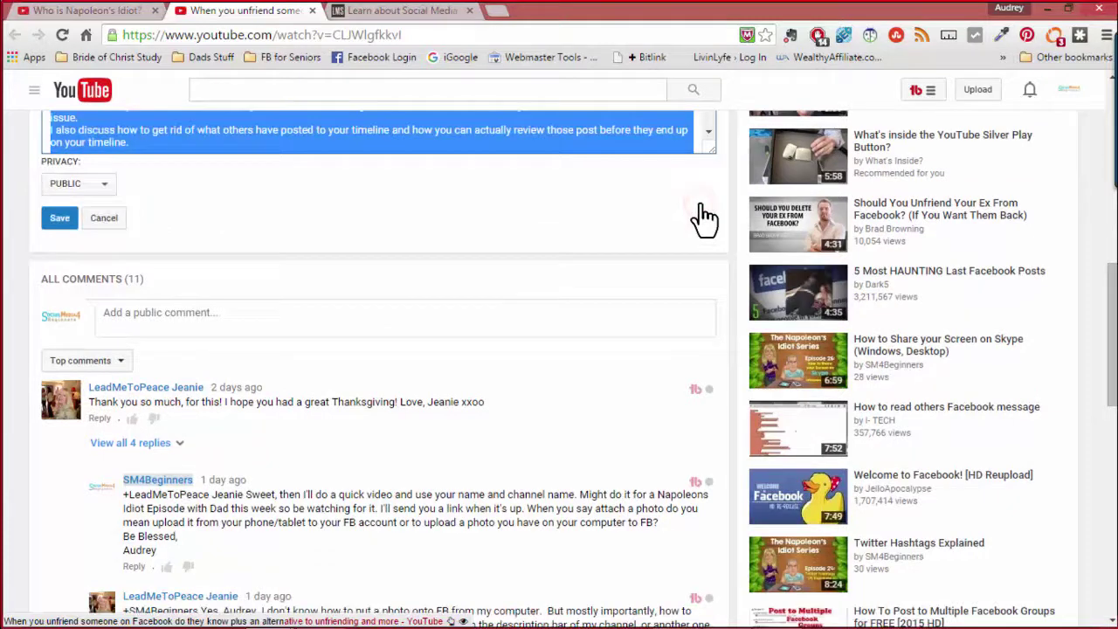
drag(711, 156, 736, 441)
scroll(148, 397, up, 3)
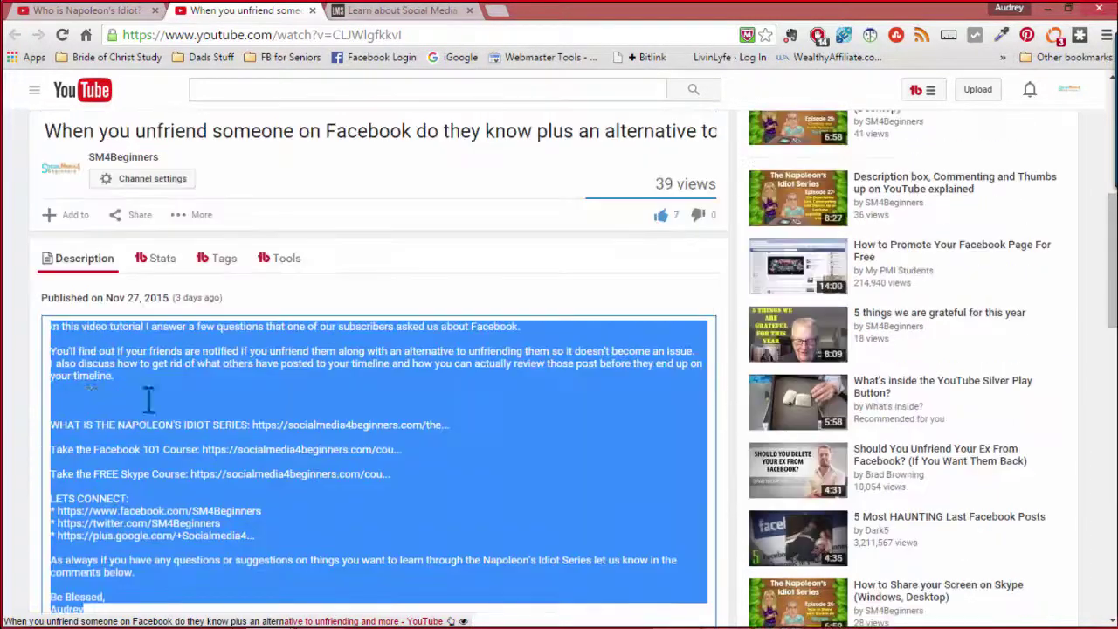
Add 'Be sure to visit our site for more courses:' followed by the socialmedia4beginners.com link.
click(65, 397)
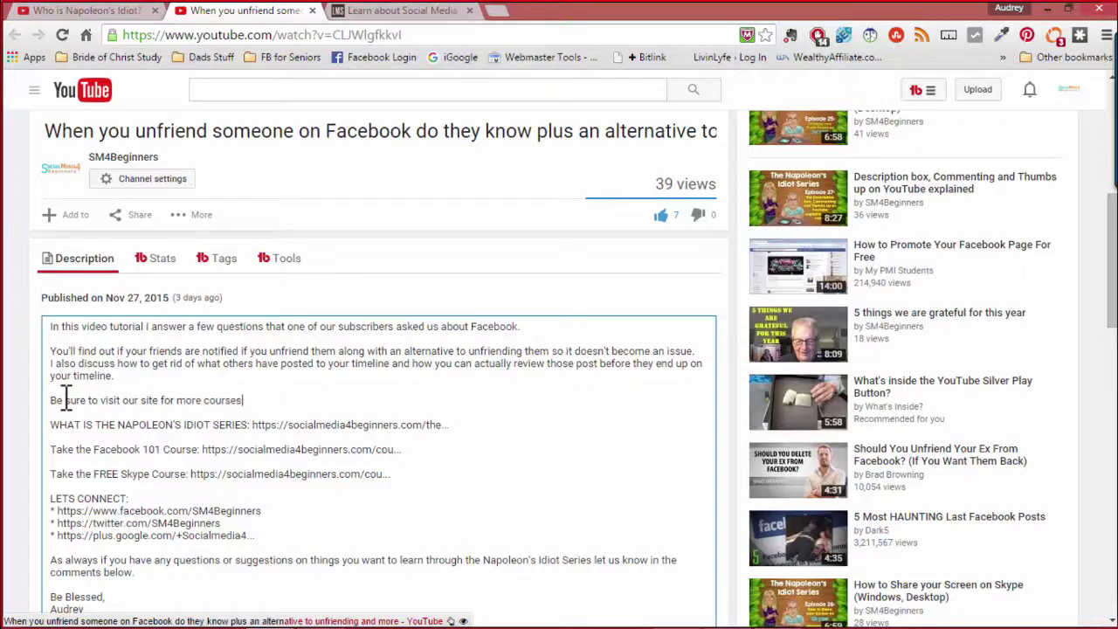
key(ctrl+v)
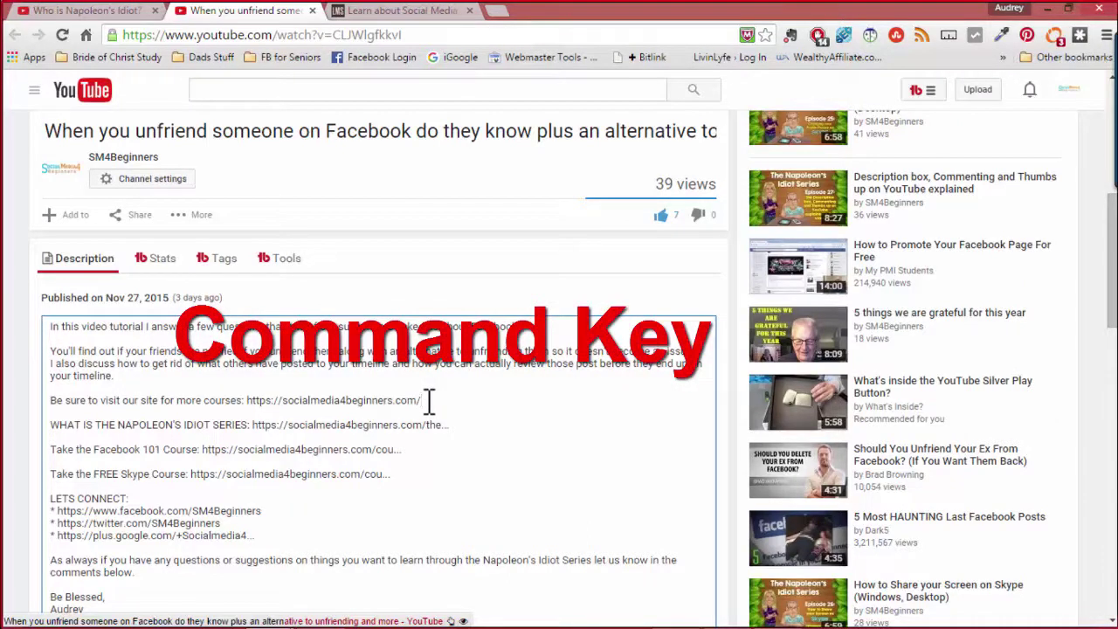
drag(421, 400, 281, 393)
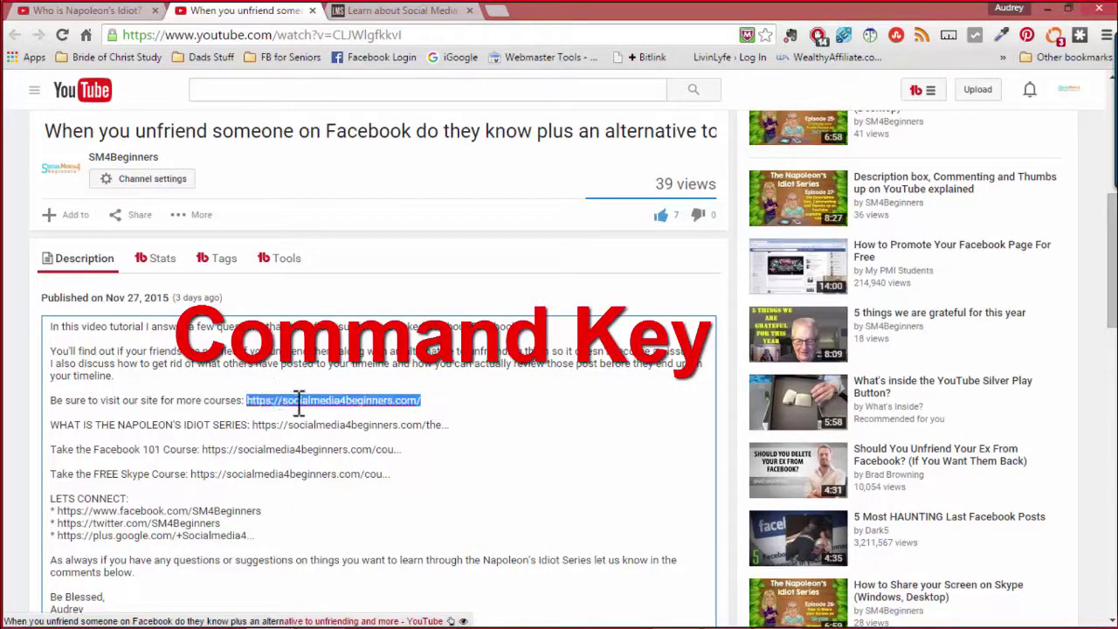
right_click(299, 404)
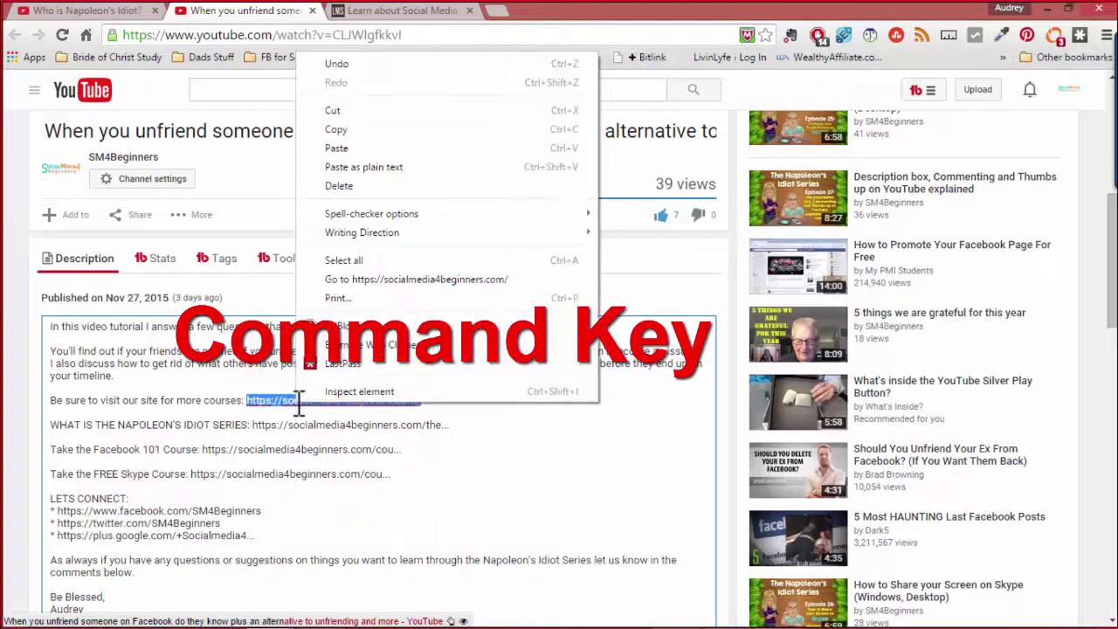
click(340, 155)
drag(439, 399, 250, 399)
key(ctrl+c)
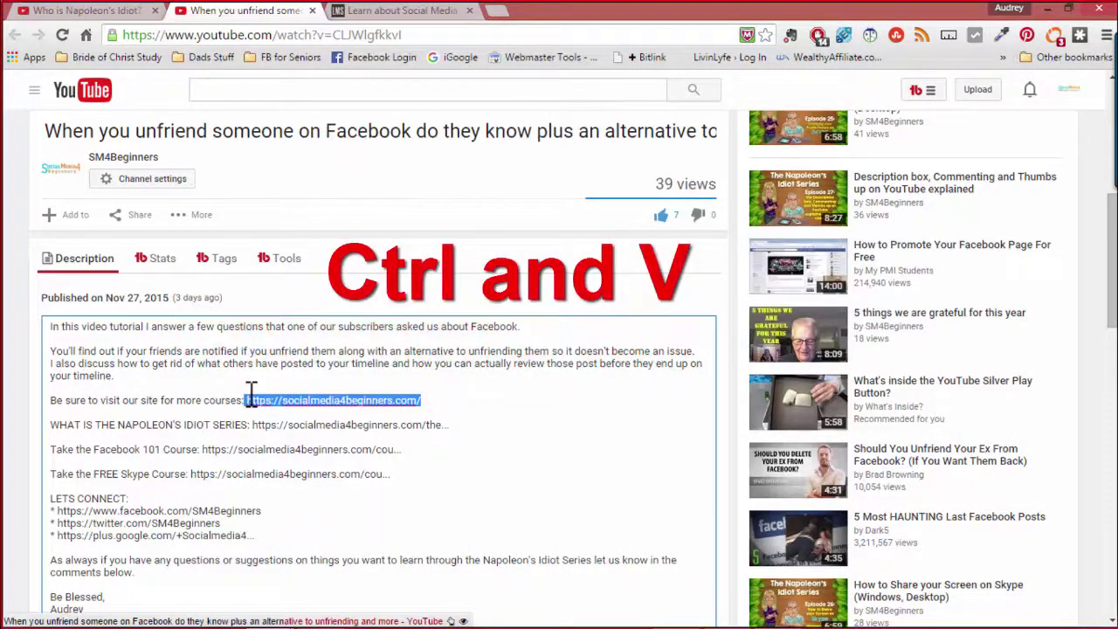
key(BackSpace)
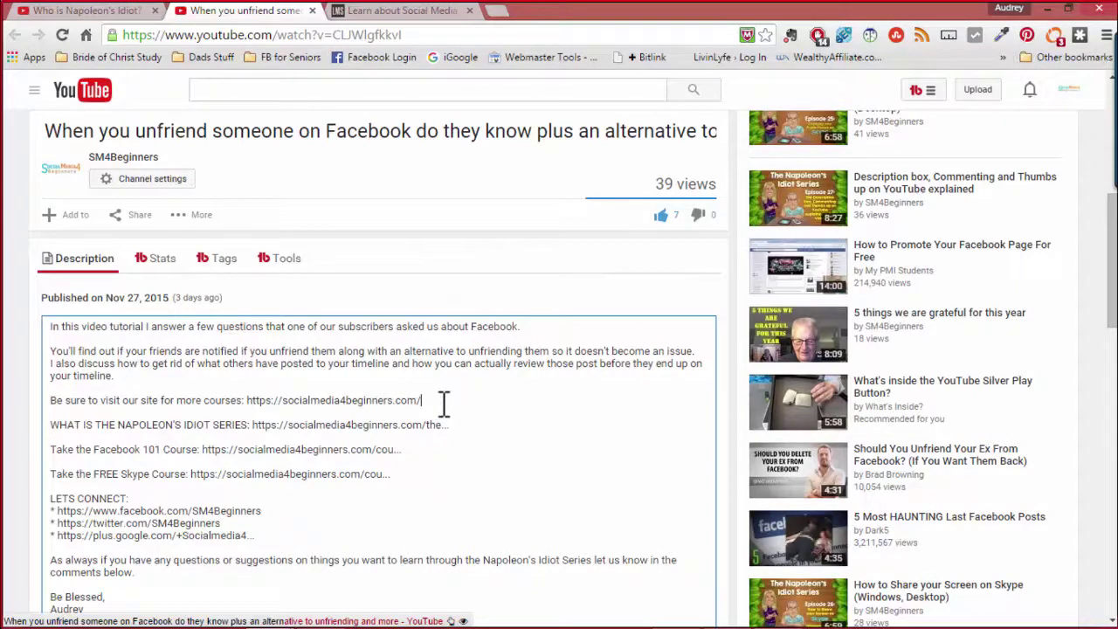
Tidy the blank lines around the courses link line.
scroll(515, 436, down, 3)
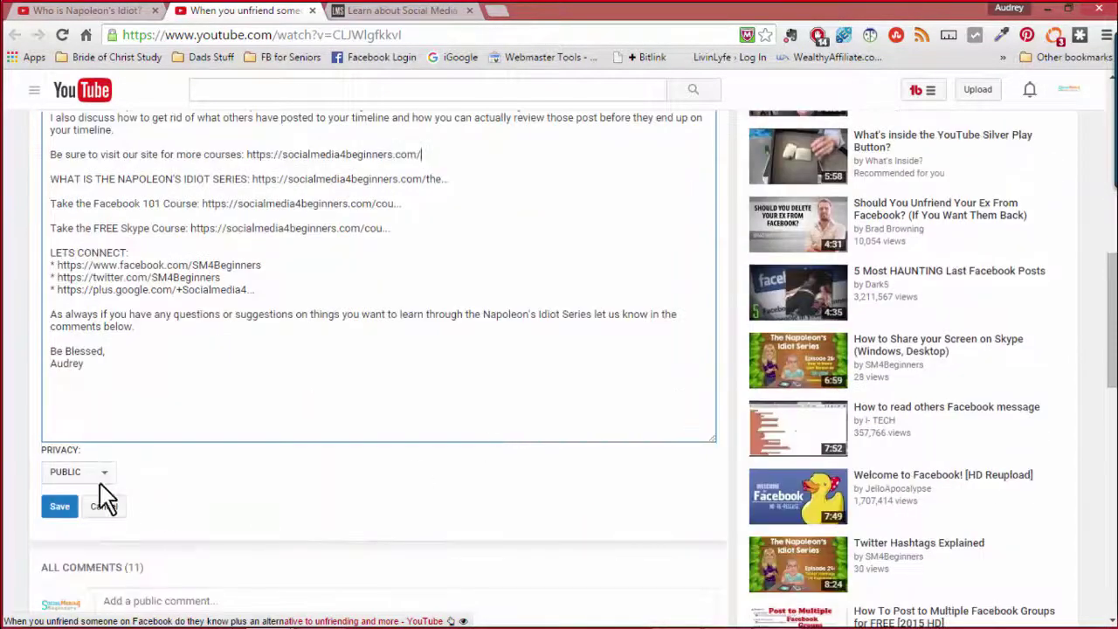
scroll(467, 469, up, 1)
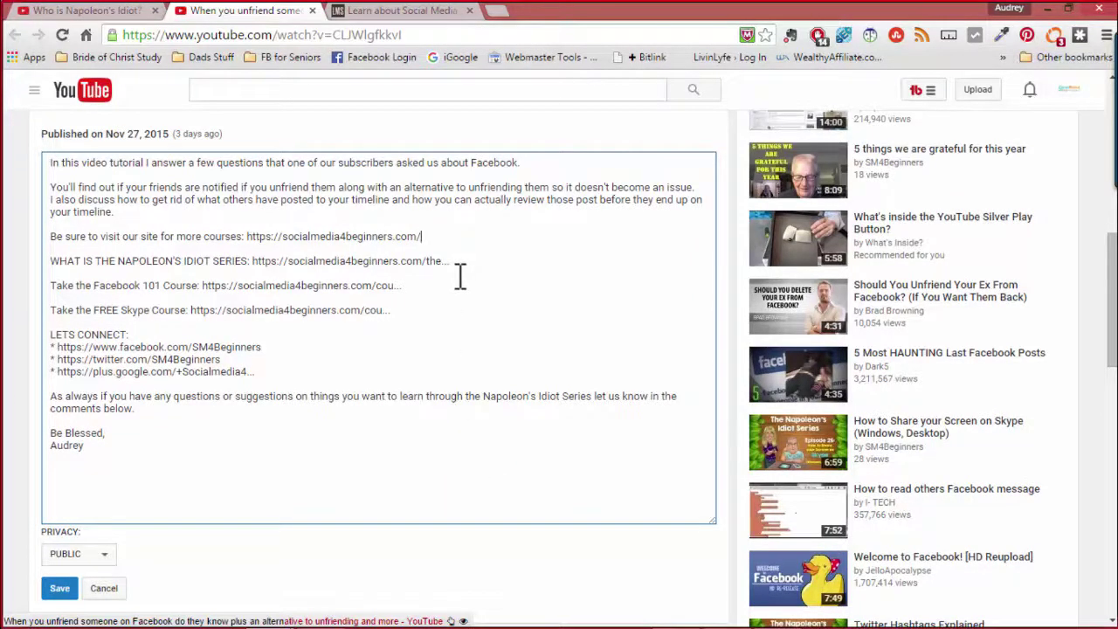
key(Return)
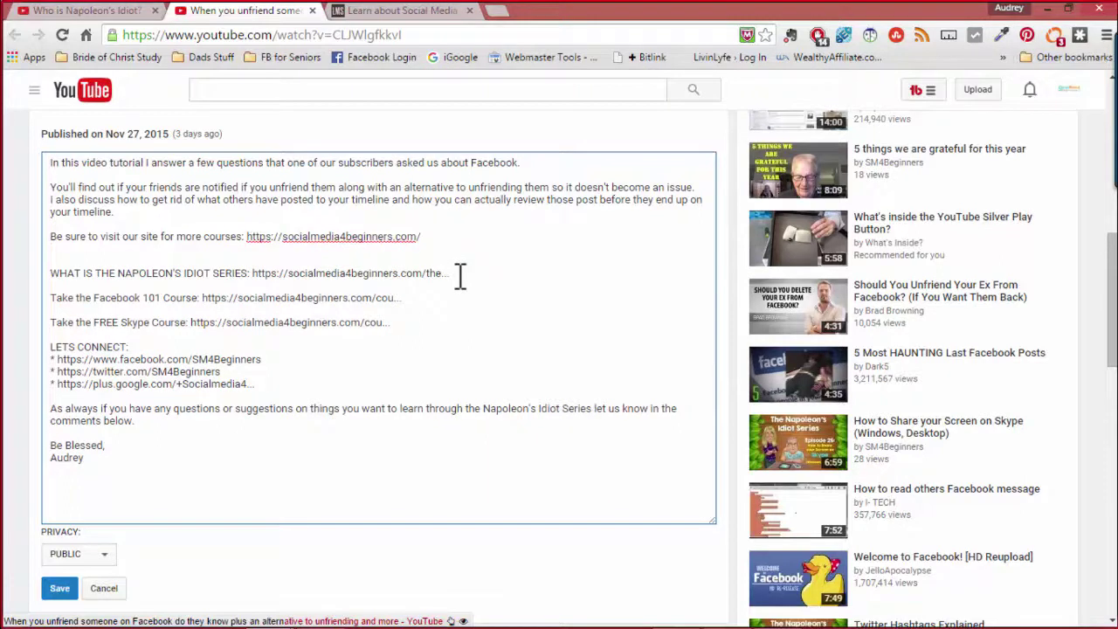
key(BackSpace)
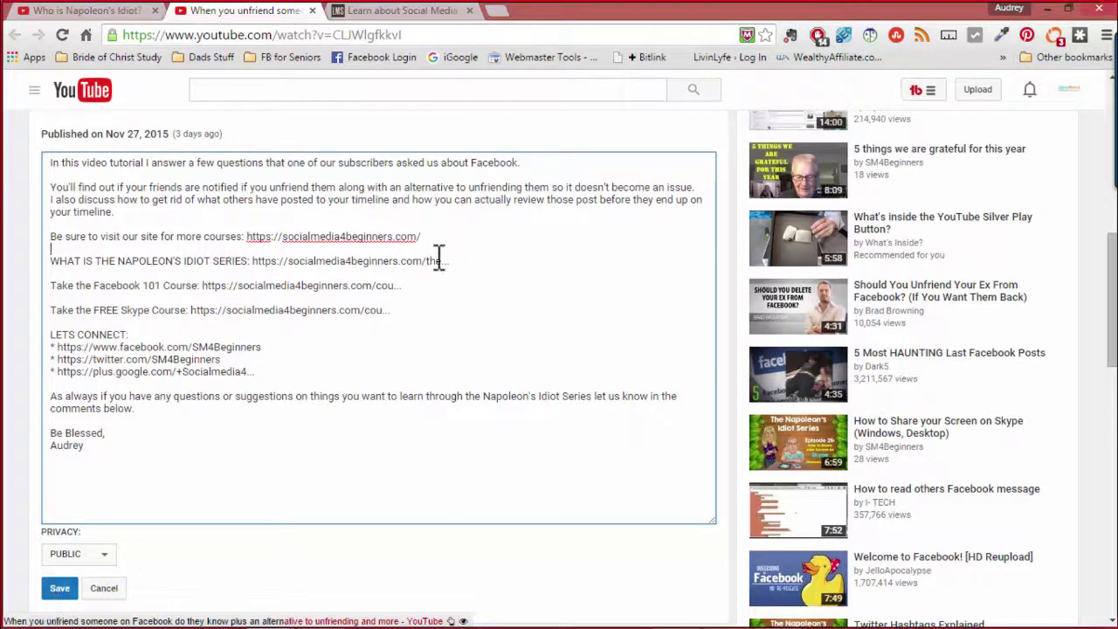
Re-paste the site address over the selected link, add a line break, and save the description.
drag(422, 236, 249, 240)
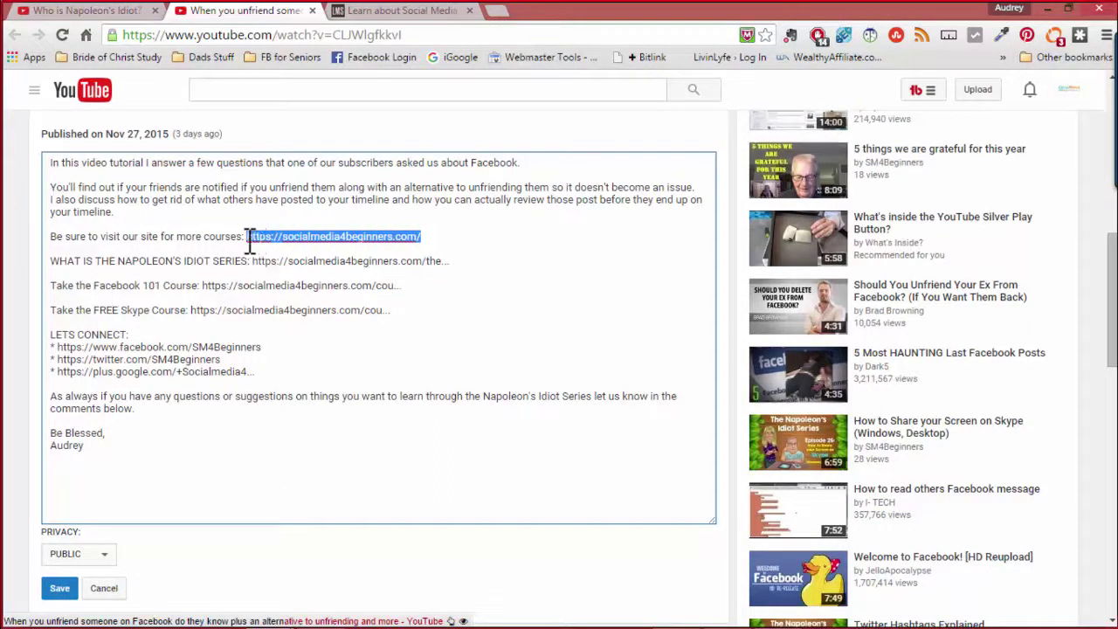
right_click(251, 240)
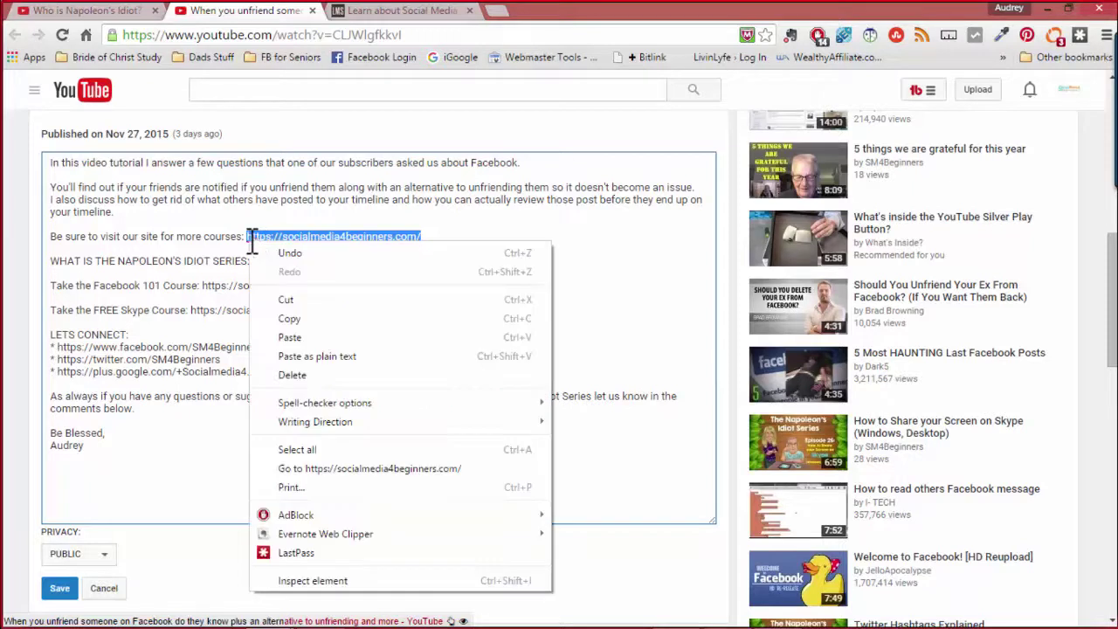
click(296, 336)
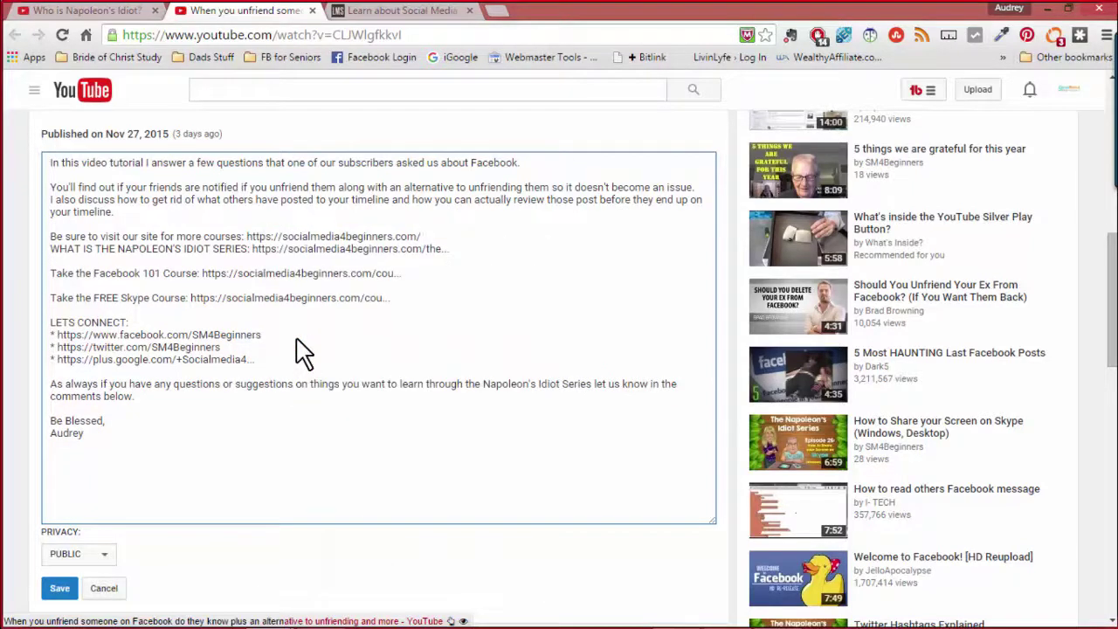
key(Return)
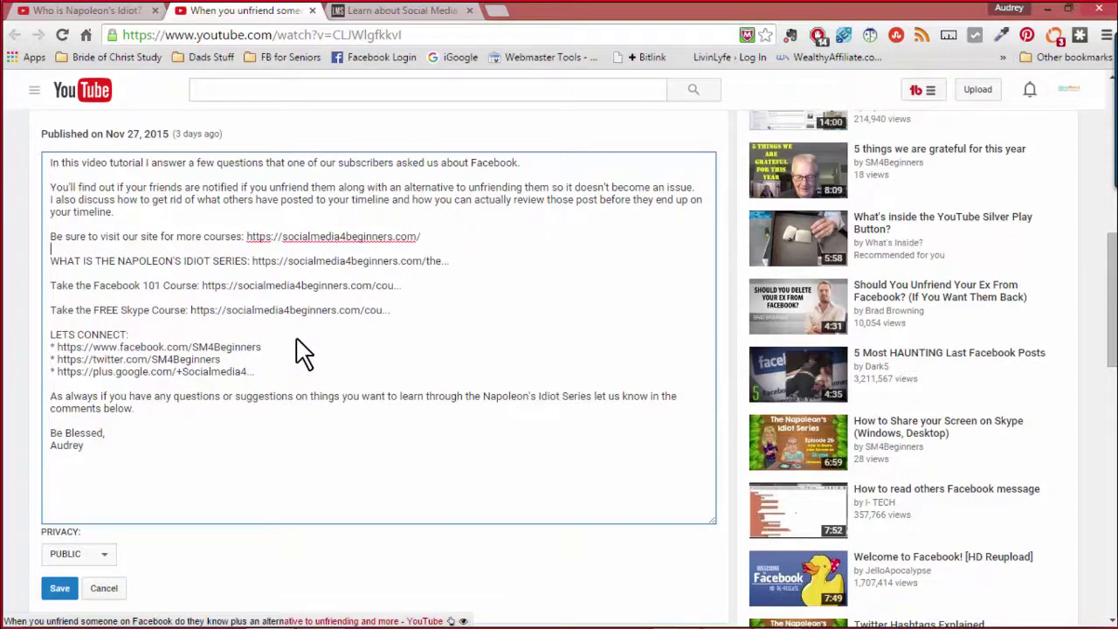
click(66, 591)
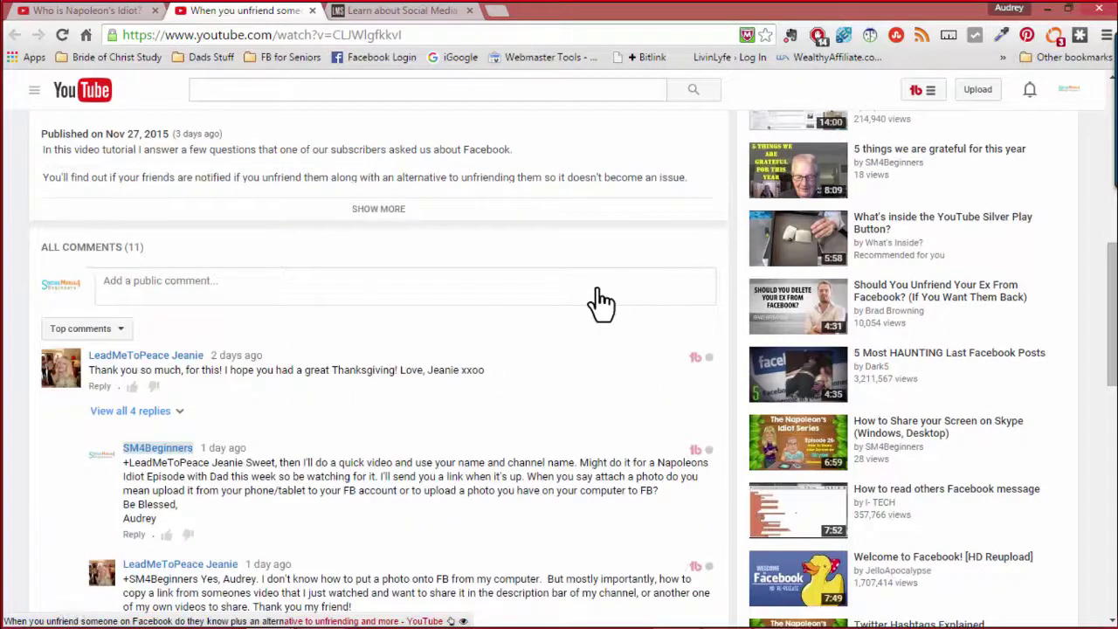
Test the new courses link from the expanded description, then close both website tabs.
scroll(603, 297, up, 2)
click(378, 375)
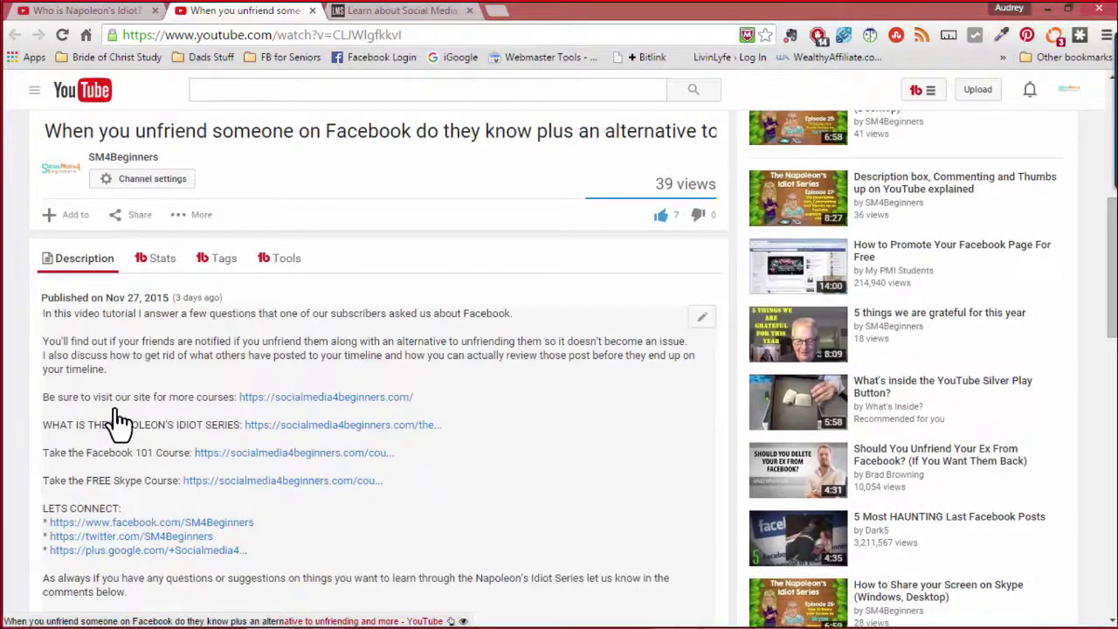
click(364, 399)
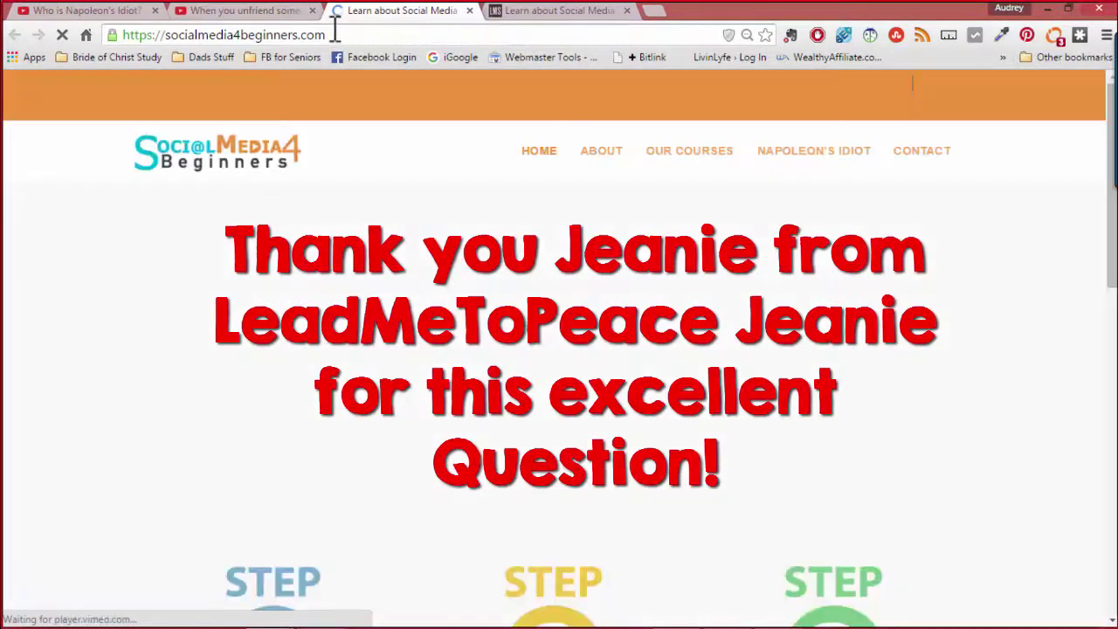
click(626, 10)
click(469, 10)
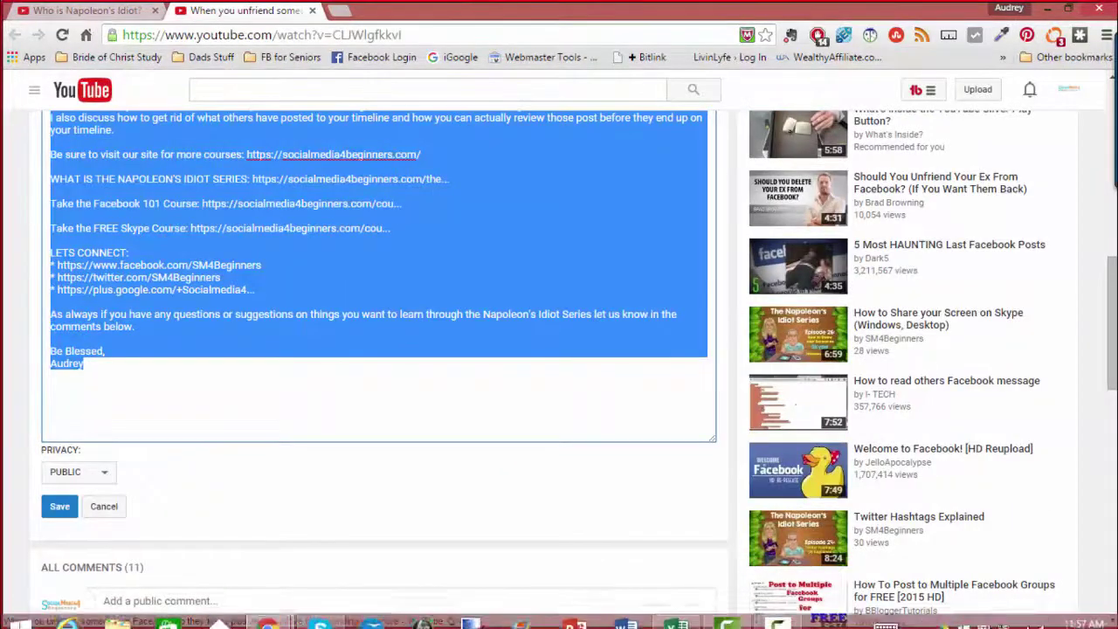
Bring up the Skype video call and make it fill the screen.
mouse_move(371, 615)
click(321, 615)
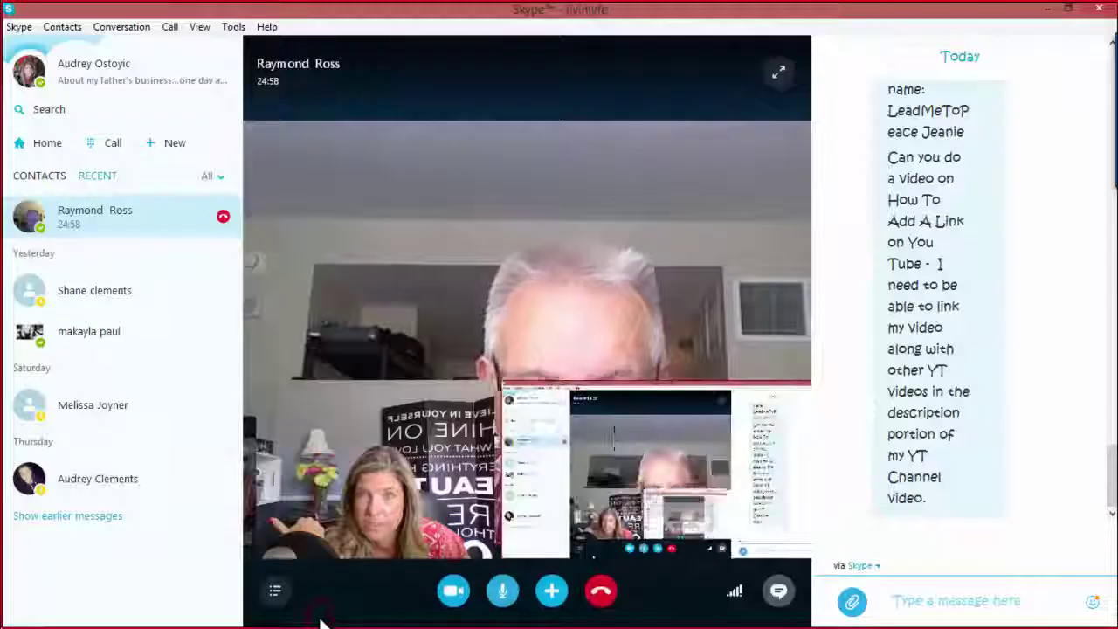
double_click(829, 441)
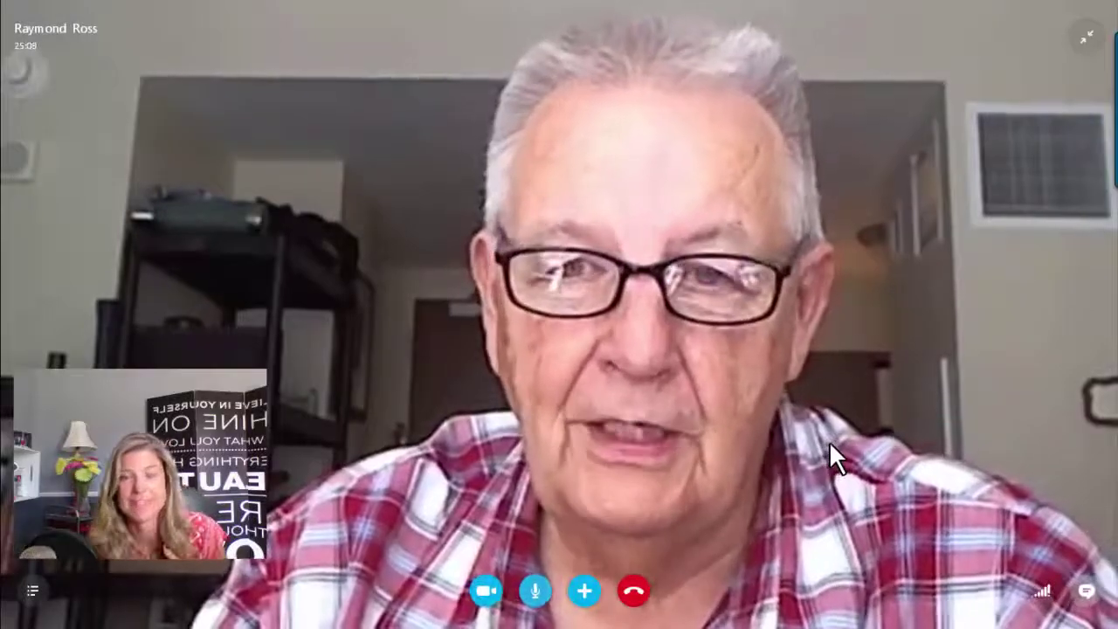